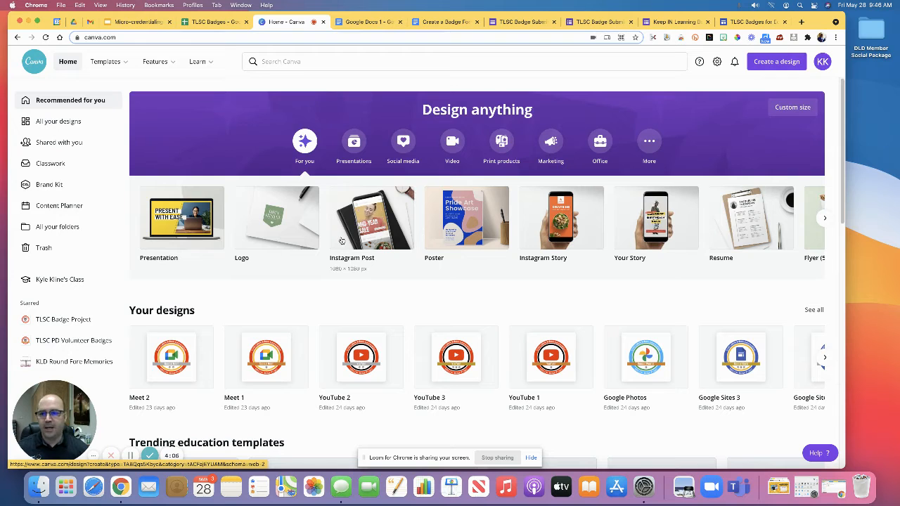
# Step: View the badge designs in the starred TLSC Badge Project folder and return to the home page
pyautogui.click(64, 320)
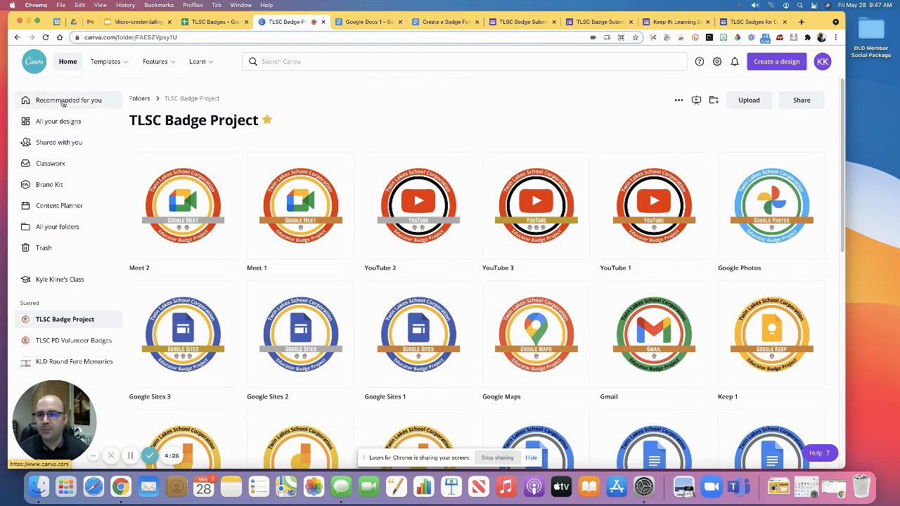
pyautogui.click(67, 61)
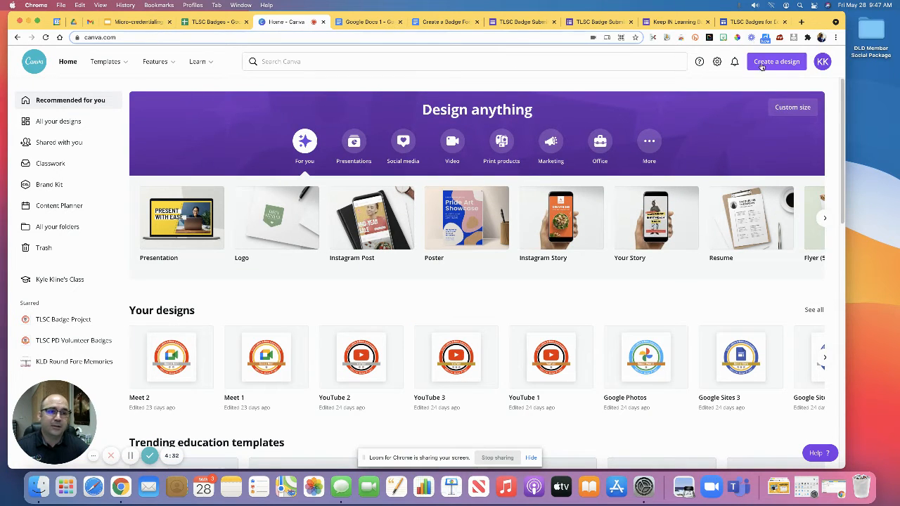
# Step: Search for "badge" and show the suggested Badge Logo templates
pyautogui.click(619, 62)
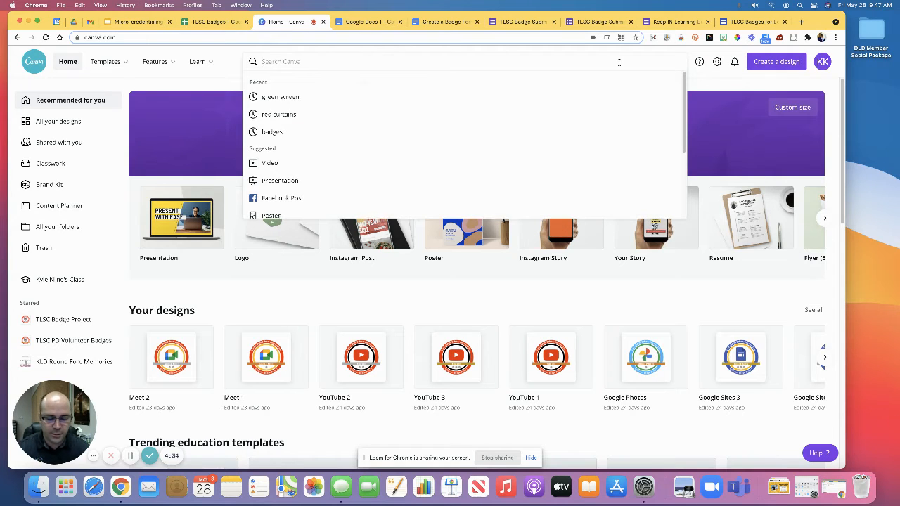
pyautogui.write('badge')
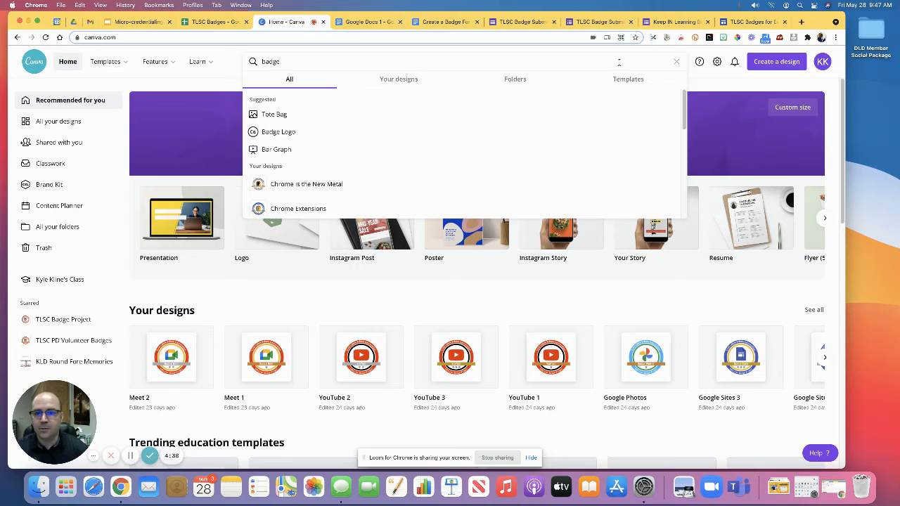
pyautogui.click(315, 137)
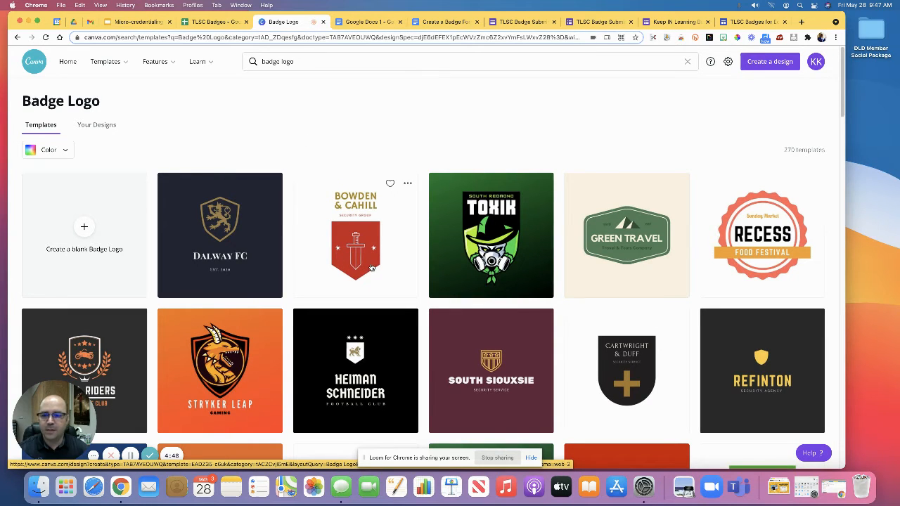
# Step: Start a new design from the red and orange Recess Food Festival badge template
pyautogui.scroll(-1, 373, 267)
pyautogui.scroll(-1, 373, 267)
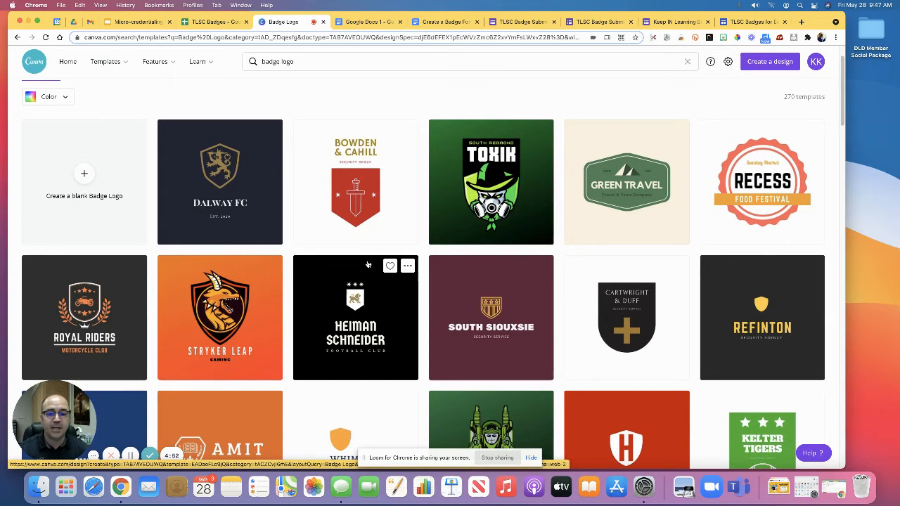
pyautogui.scroll(-3, 372, 261)
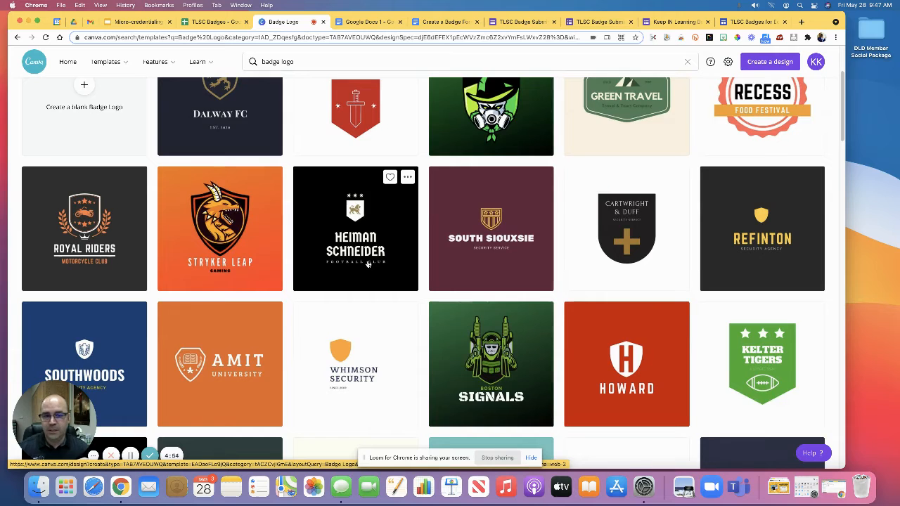
pyautogui.scroll(-4, 367, 264)
pyautogui.scroll(-5, 367, 264)
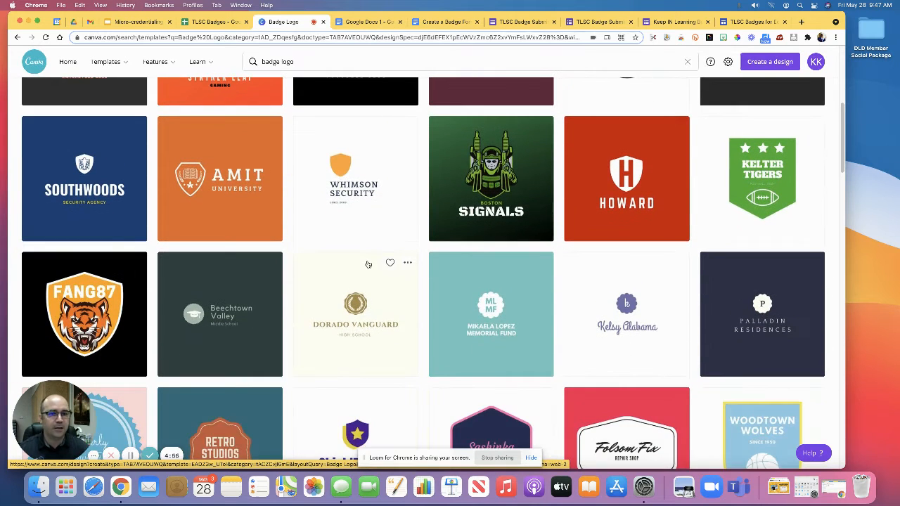
pyautogui.scroll(-2, 367, 264)
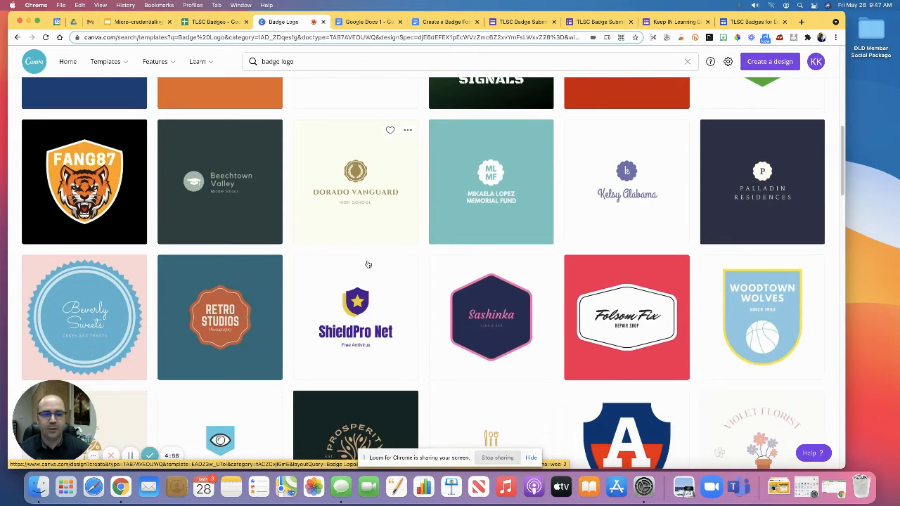
pyautogui.scroll(-4, 367, 264)
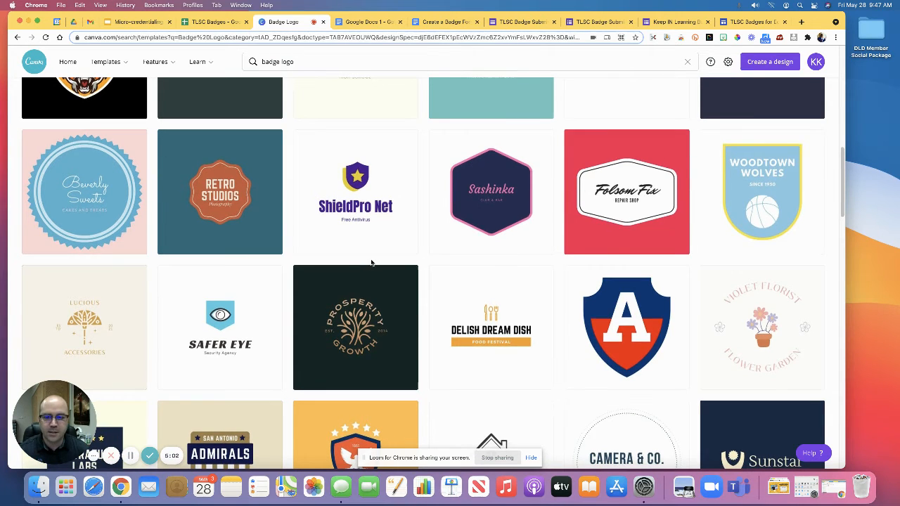
pyautogui.scroll(15, 367, 264)
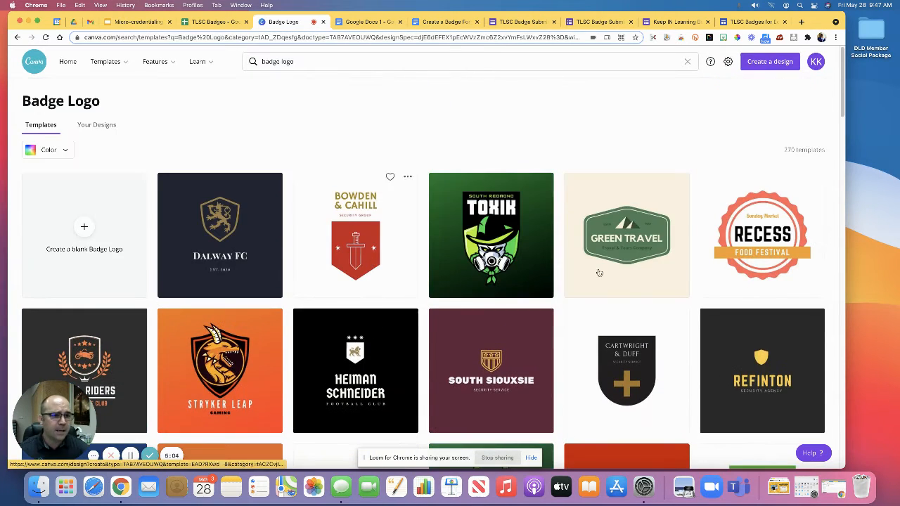
pyautogui.click(766, 232)
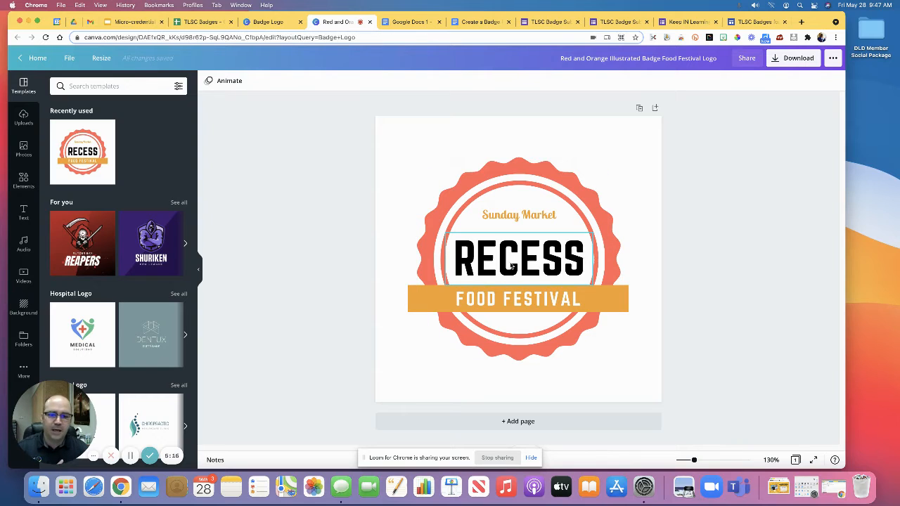
# Step: Shift the RECESS text sideways within the badge and centre it again
pyautogui.moveTo(529, 266); pyautogui.dragTo(517, 265)
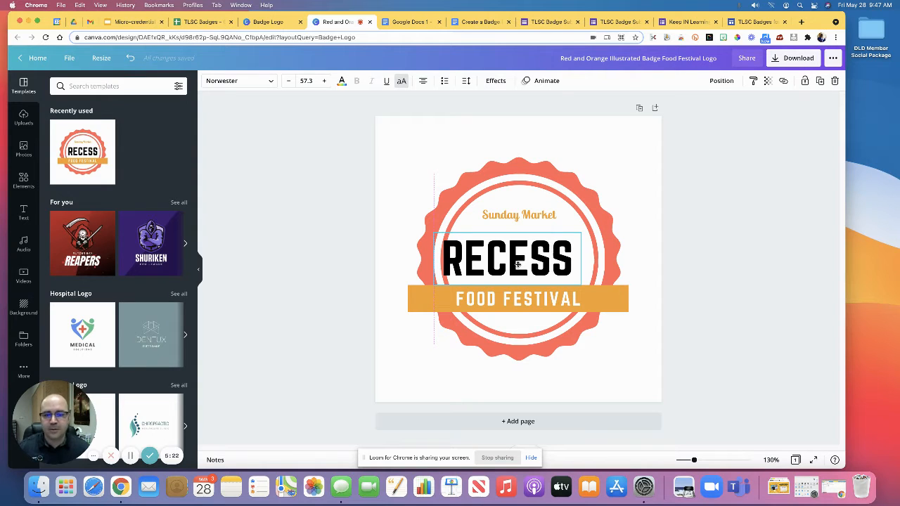
pyautogui.moveTo(517, 265); pyautogui.dragTo(526, 263)
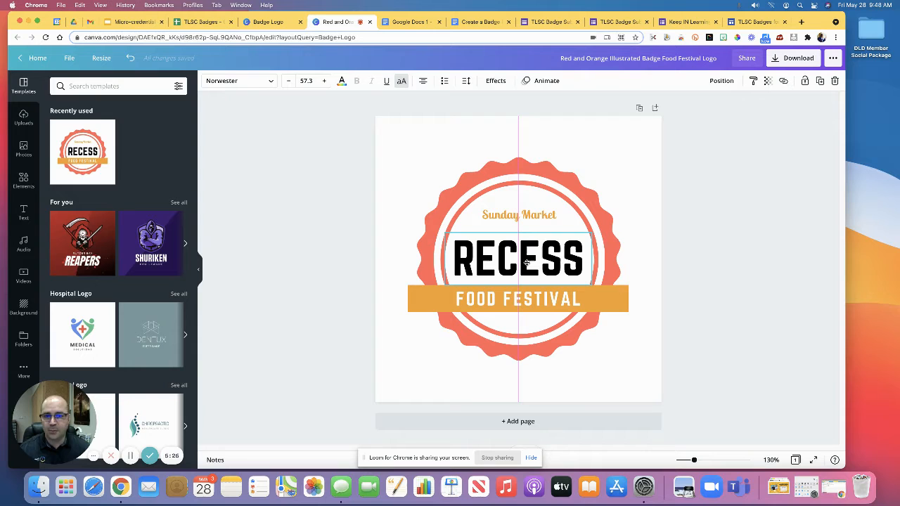
pyautogui.moveTo(526, 263)
pyautogui.mouseDown()
pyautogui.moveTo(538, 263)
pyautogui.moveTo(385, 255)
pyautogui.moveTo(419, 253)
pyautogui.moveTo(378, 262)
pyautogui.moveTo(527, 264)
pyautogui.mouseUp()
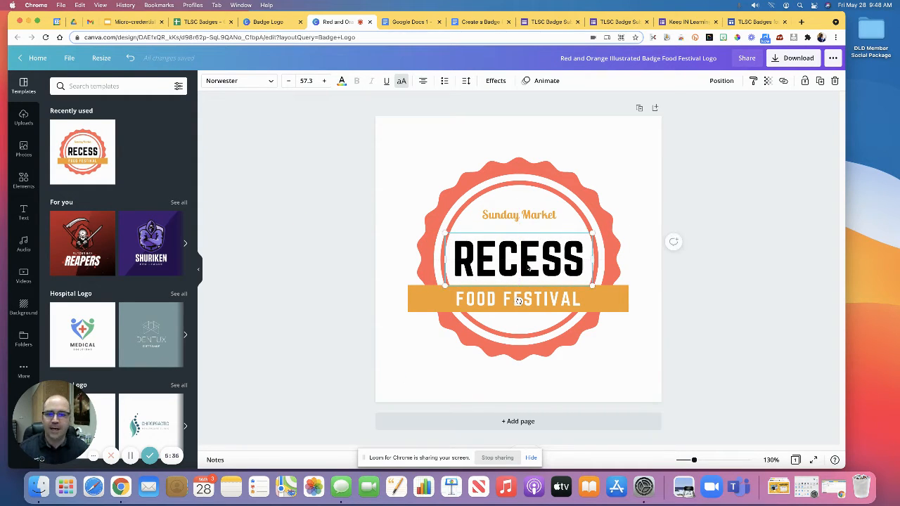
# Step: Delete the Sunday Market text from the badge
pyautogui.click(529, 217)
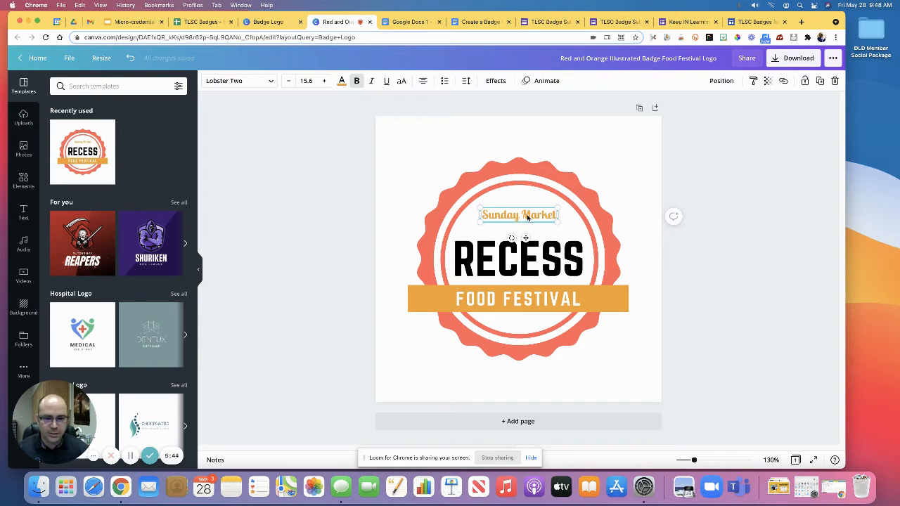
pyautogui.press('Delete')
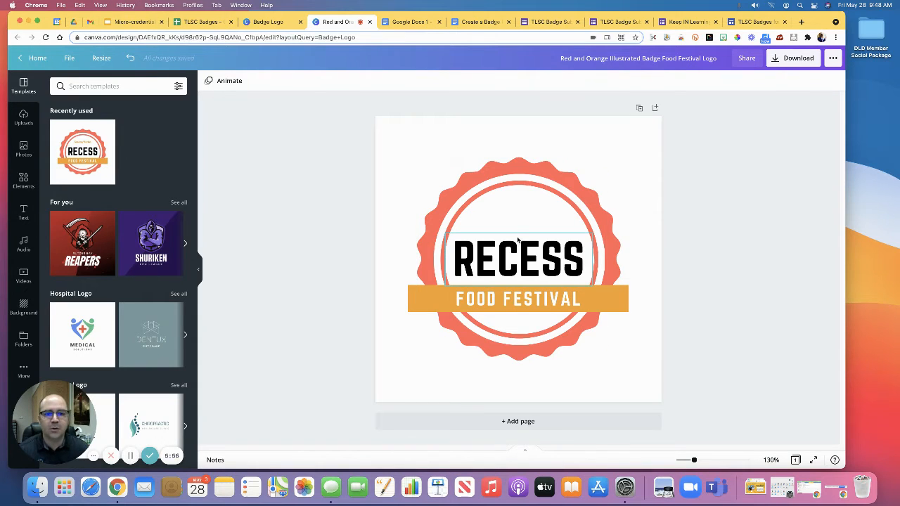
# Step: Recolor the scalloped badge shape with the medium teal-blue of the Gazing at Tomorrow palette, found by searching colors for "teal"
pyautogui.click(425, 245)
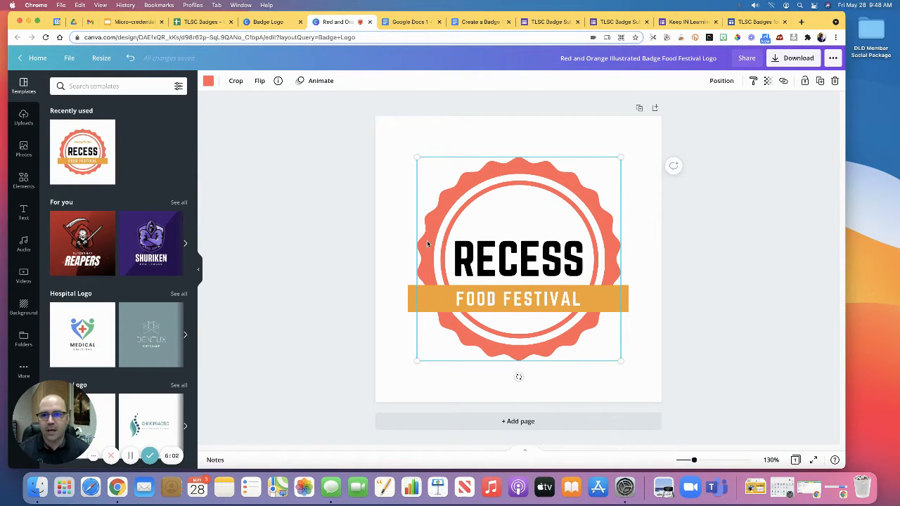
pyautogui.click(209, 83)
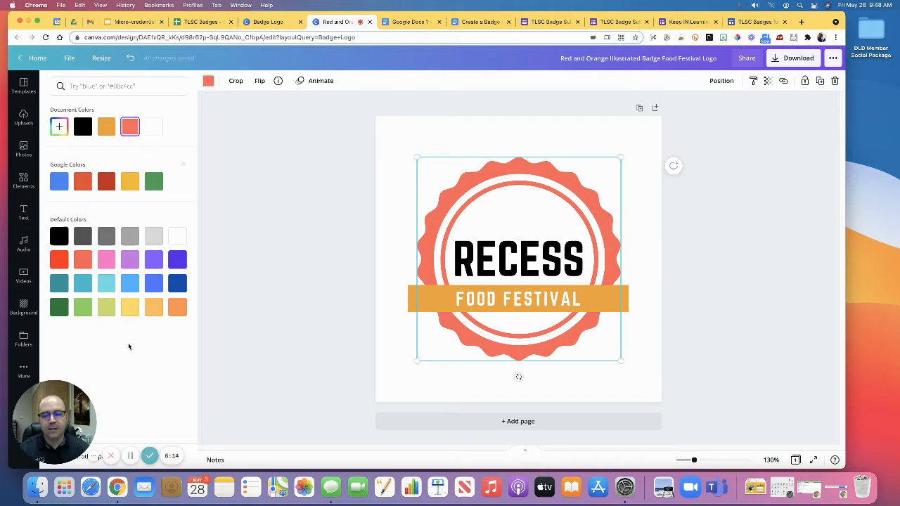
pyautogui.click(74, 87)
pyautogui.write('teal')
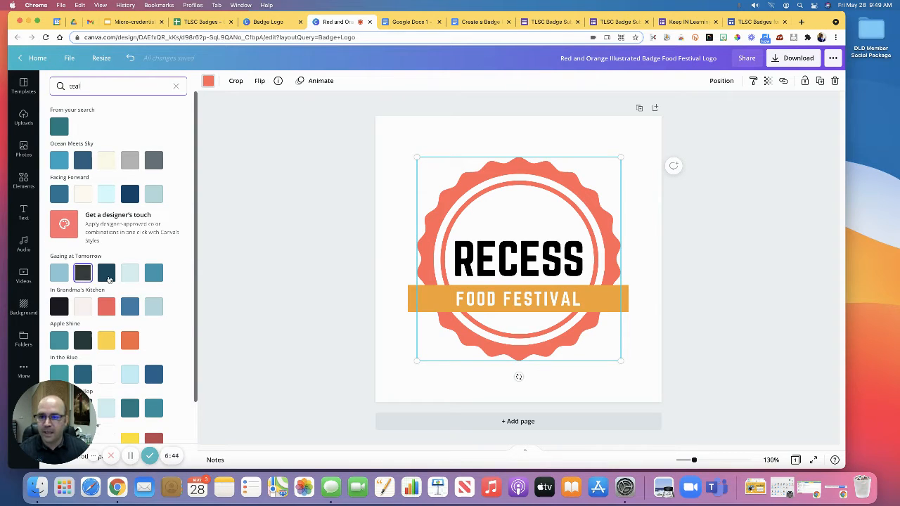
pyautogui.click(156, 274)
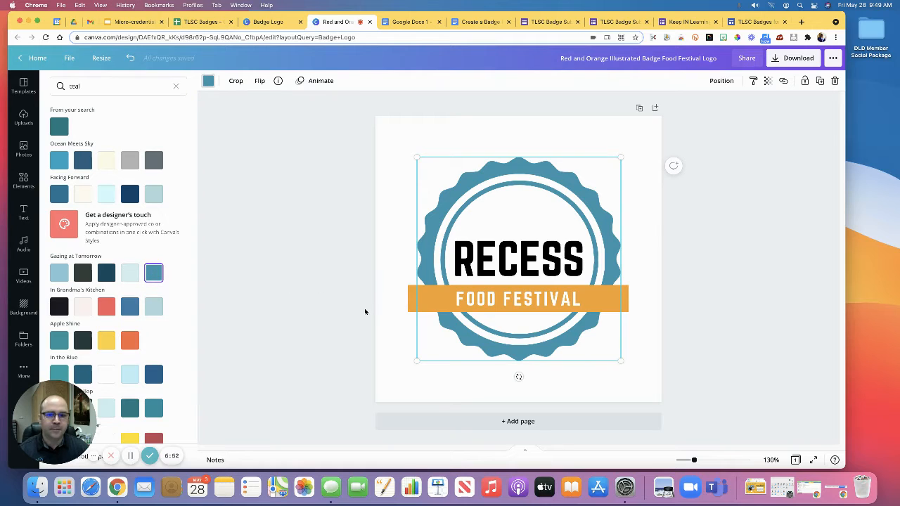
# Step: Try the yellow of the Apple Shine palette on the banner behind FOOD FESTIVAL and undo it
pyautogui.click(414, 304)
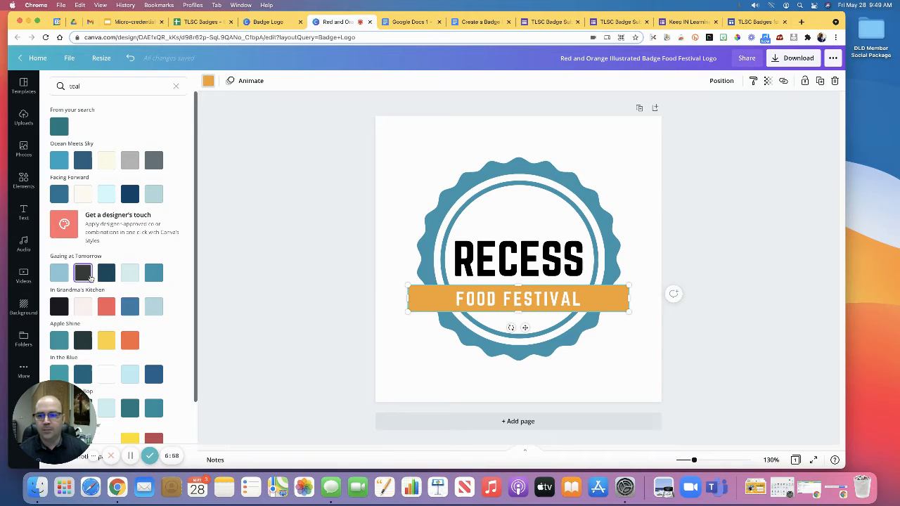
pyautogui.click(107, 343)
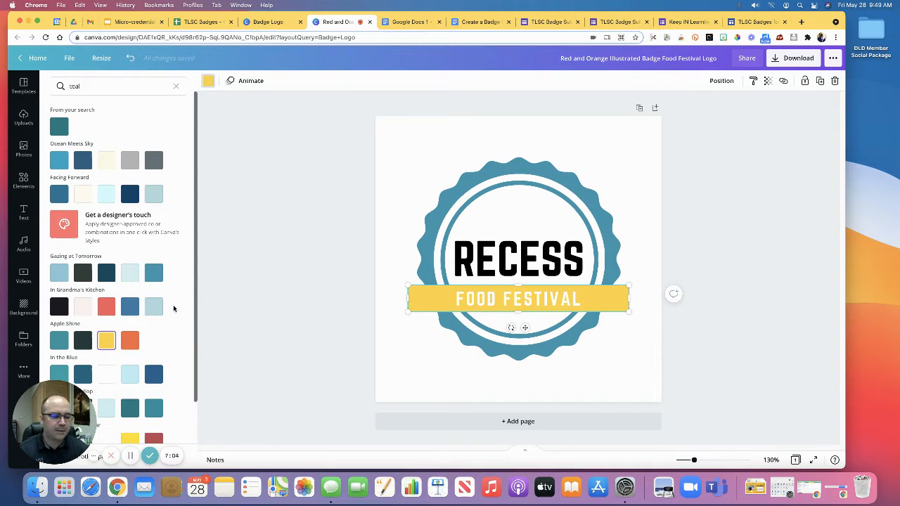
pyautogui.click(129, 61)
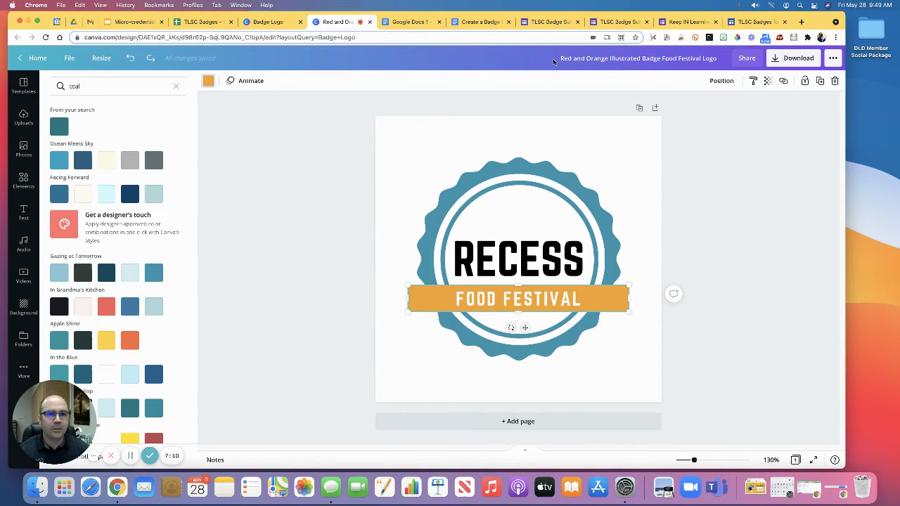
# Step: Rename the design as Keep IN Learning Logo
pyautogui.moveTo(560, 59); pyautogui.dragTo(718, 59)
pyautogui.write('Keep IN')
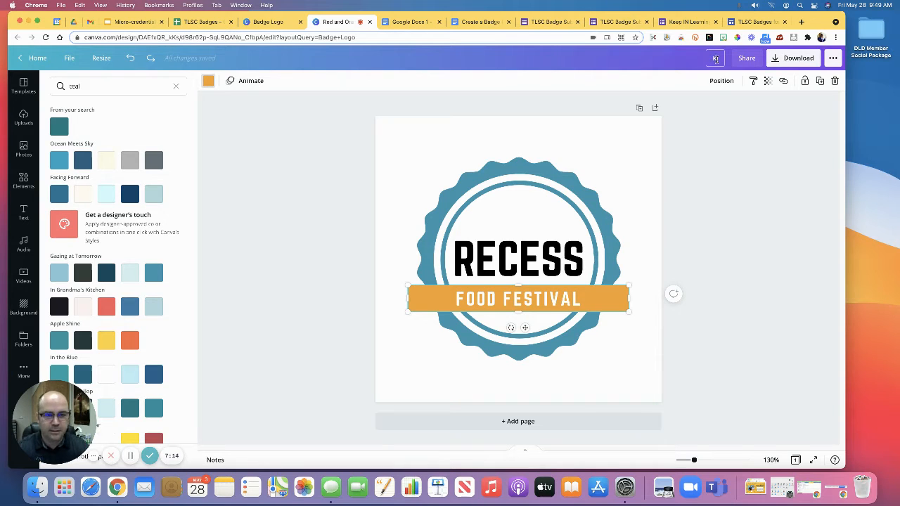
pyautogui.write(' Le')
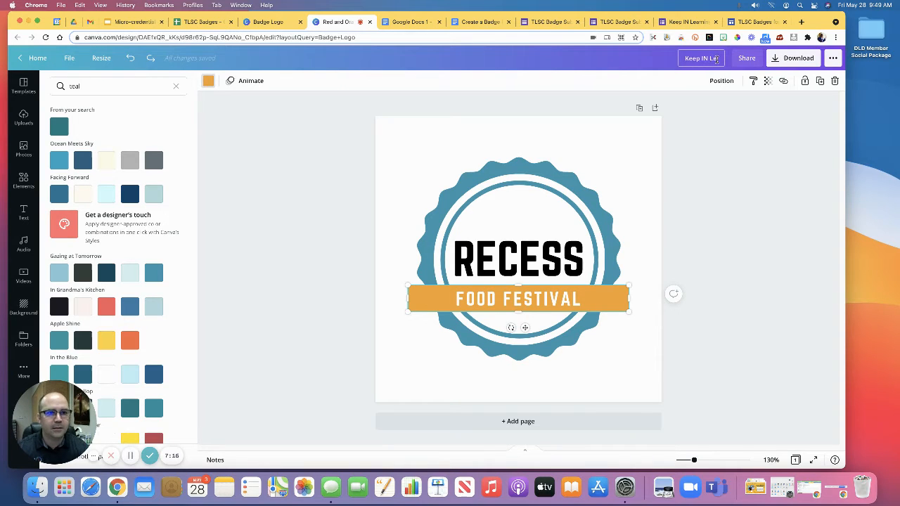
pyautogui.write('arning Logo')
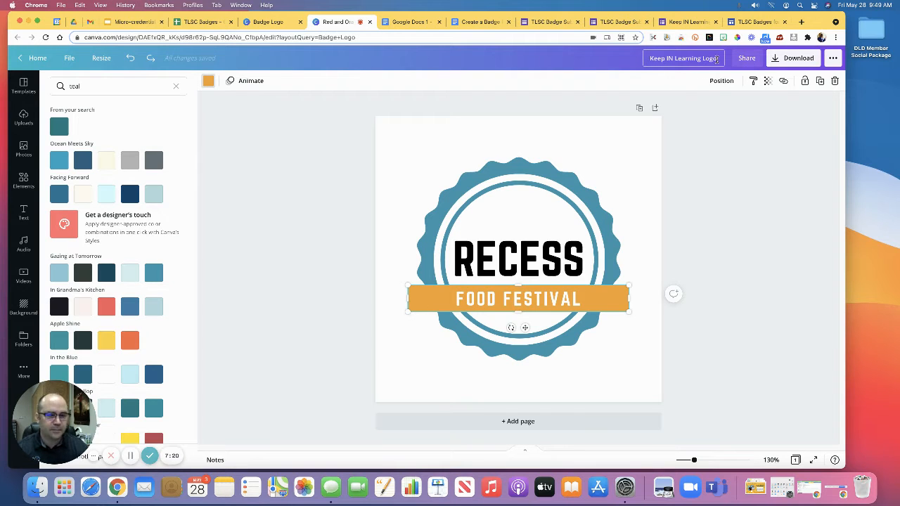
pyautogui.press('Return')
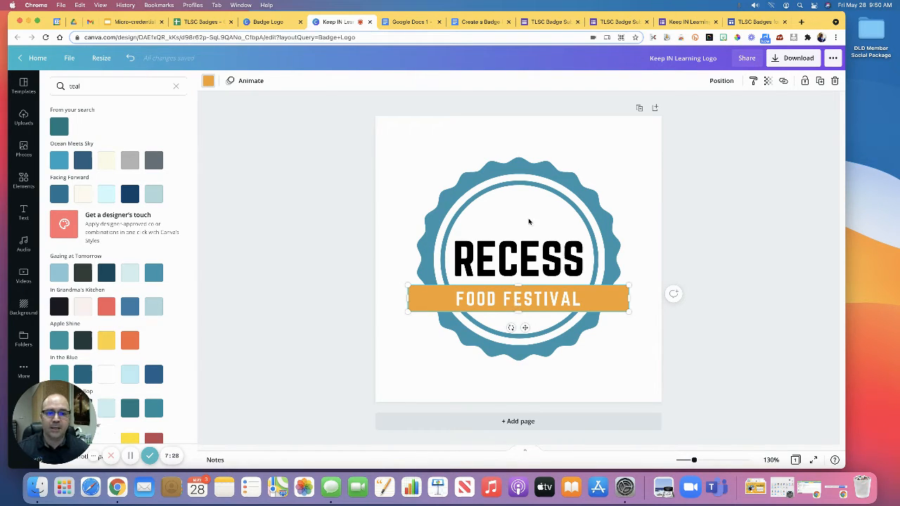
# Step: Delete the RECESS text from the centre of the badge
pyautogui.click(519, 266)
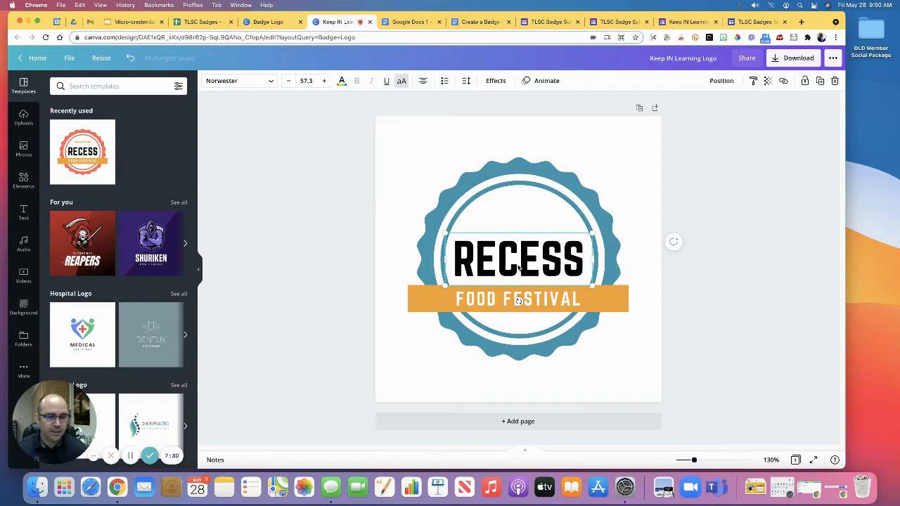
pyautogui.press('Delete')
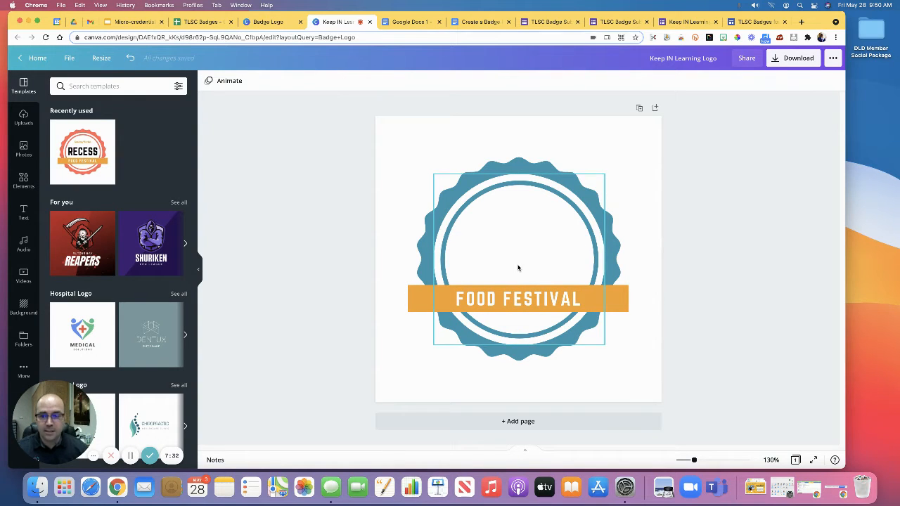
# Step: Search the photo library for "canva logo"
pyautogui.click(24, 149)
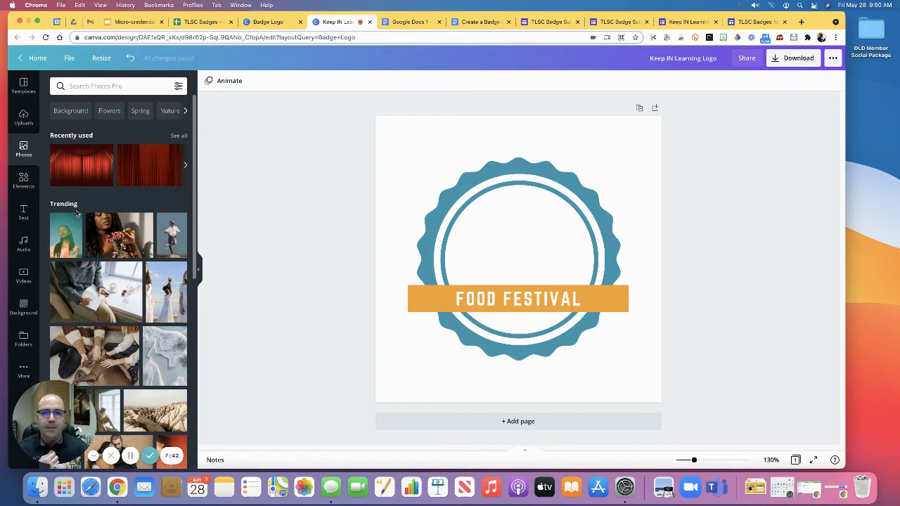
pyautogui.click(79, 86)
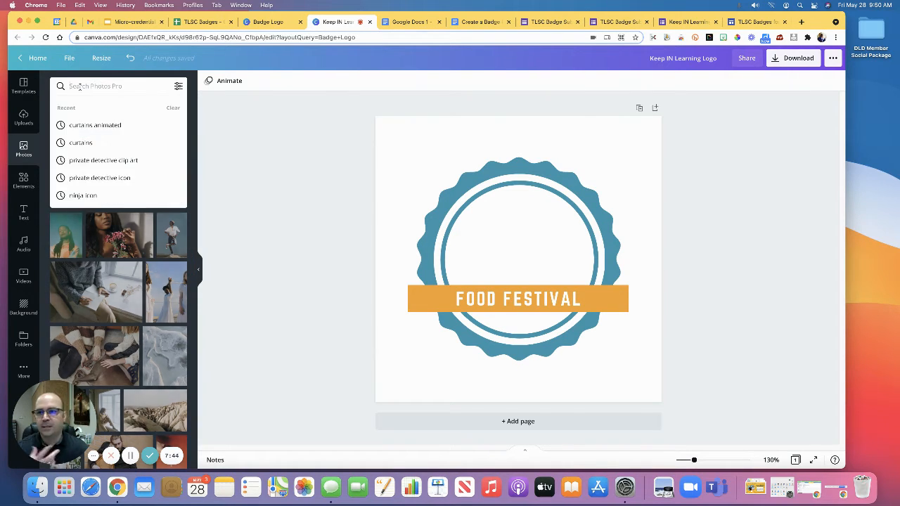
pyautogui.write('canva')
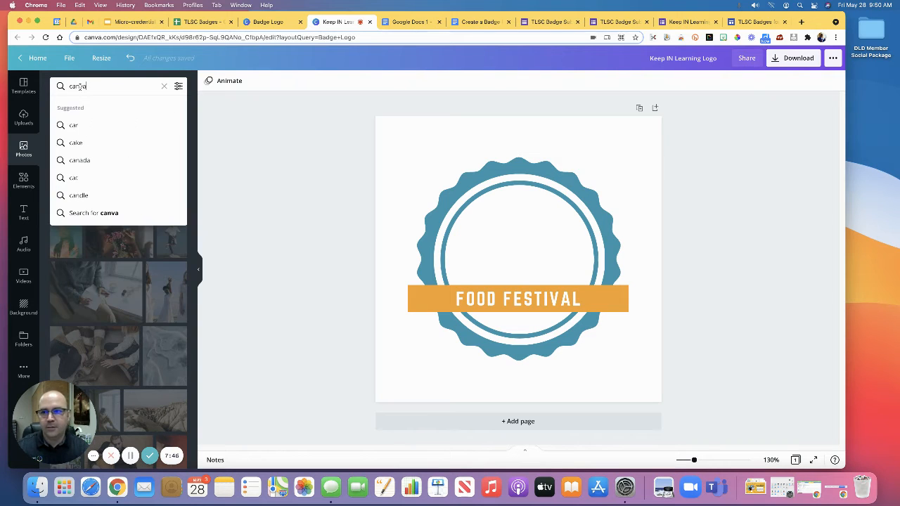
pyautogui.write('sogo')
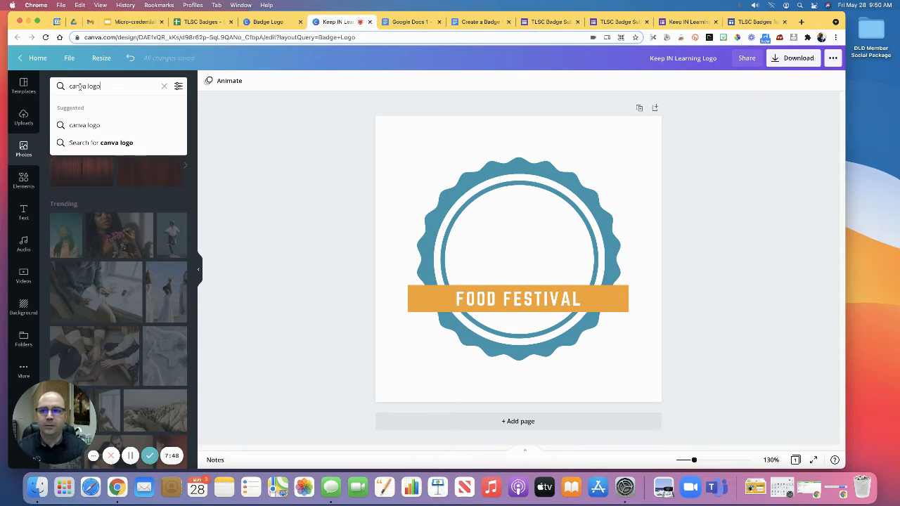
pyautogui.press('Return')
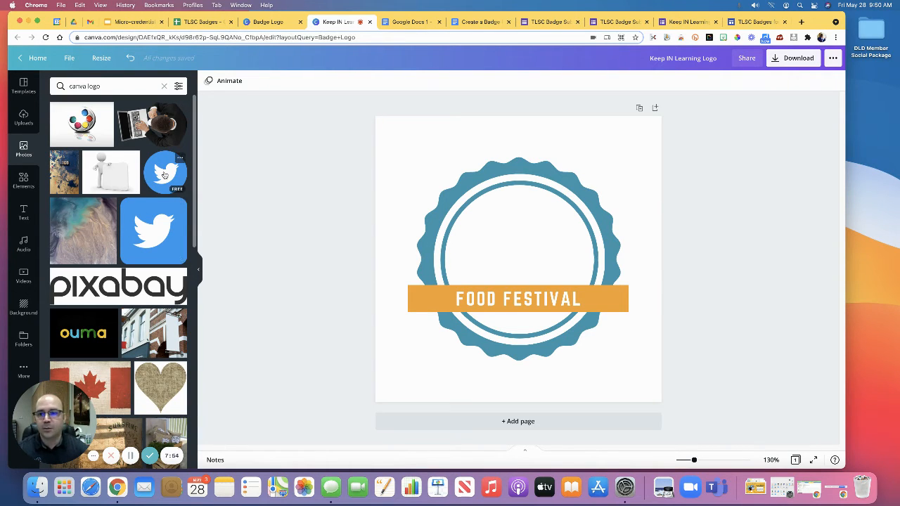
# Step: Add the round blue Twitter bird logo from the photo results to the design
pyautogui.click(166, 176)
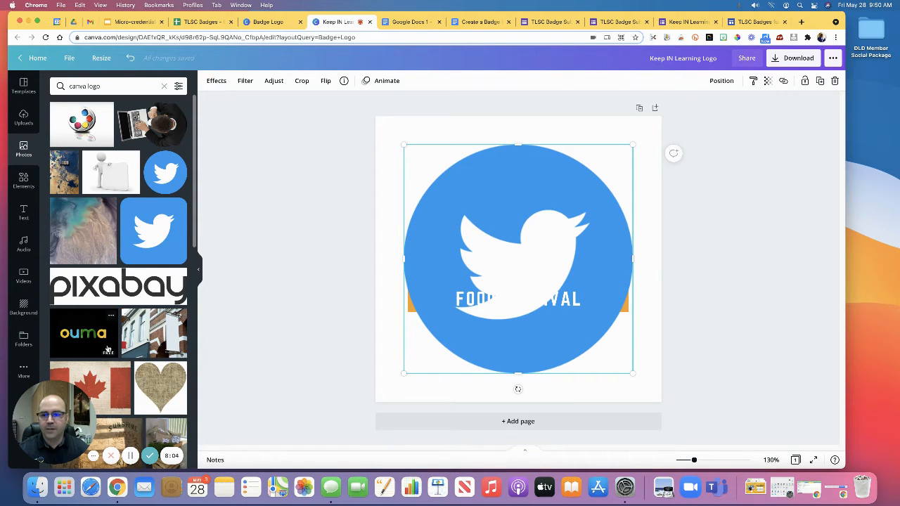
pyautogui.scroll(-5, 145, 332)
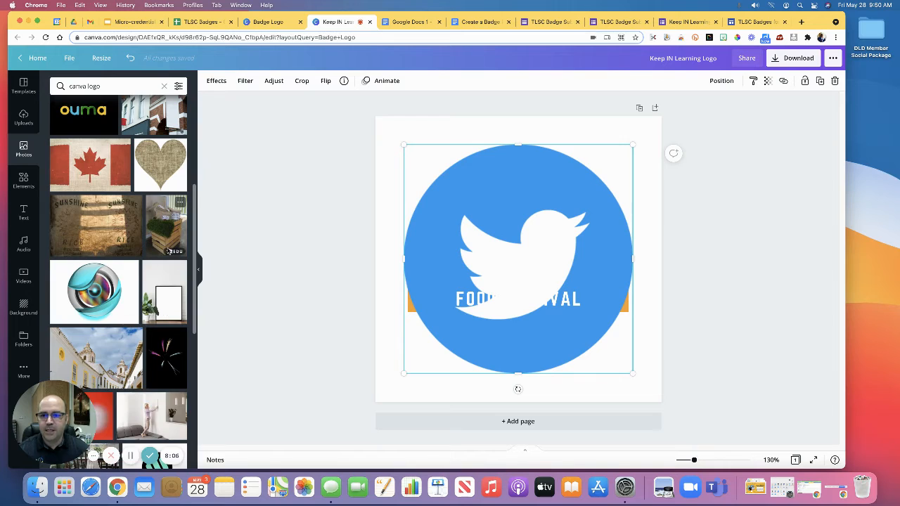
pyautogui.moveTo(182, 256)
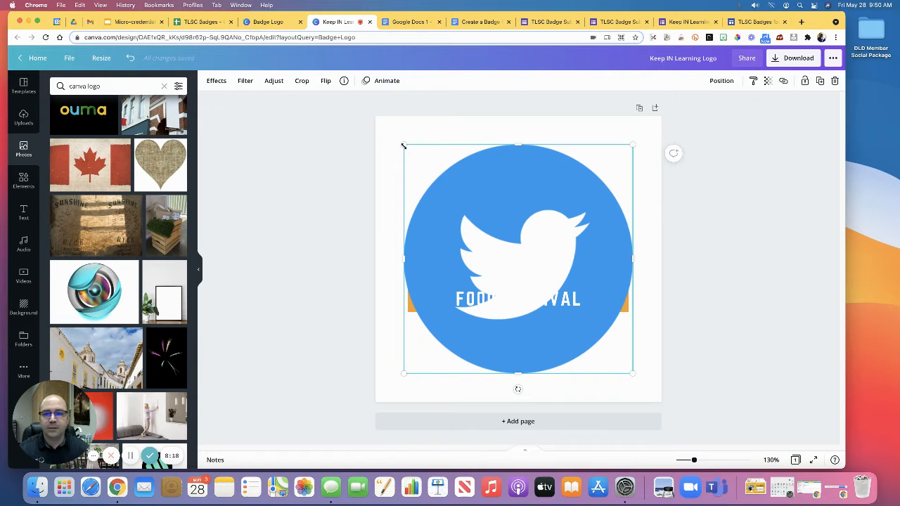
# Step: Shrink the Twitter logo to less than half its size and centre it inside the badge's inner ring
pyautogui.moveTo(403, 145); pyautogui.dragTo(528, 269)
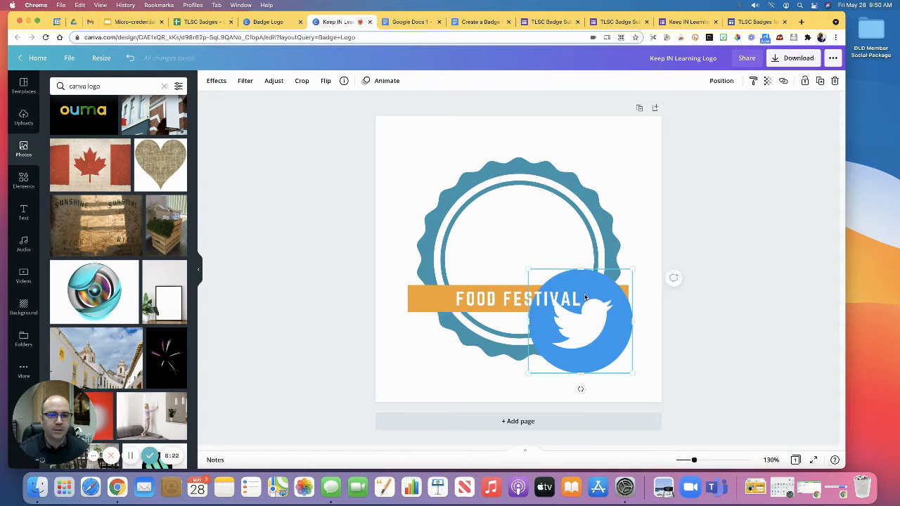
pyautogui.moveTo(585, 298); pyautogui.dragTo(554, 298)
pyautogui.click(576, 338)
pyautogui.moveTo(576, 338); pyautogui.dragTo(523, 287)
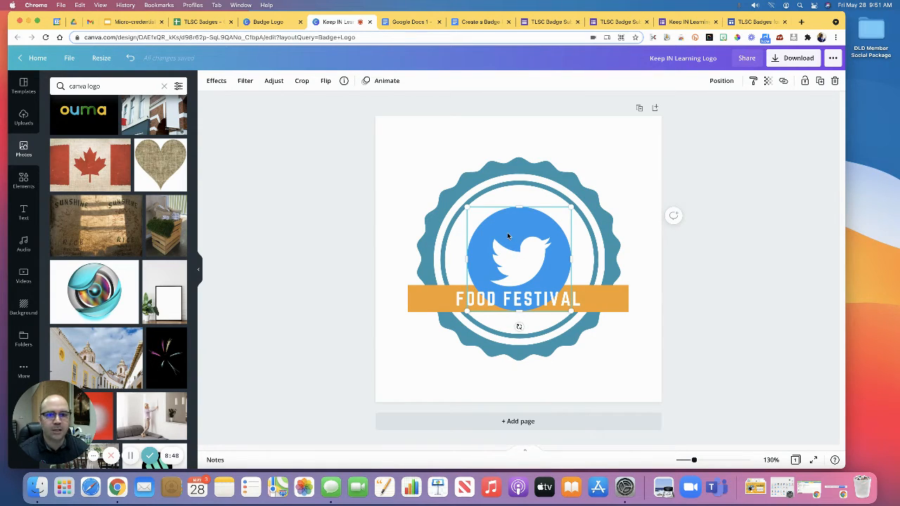
# Step: Send the Twitter logo to the back and bring it forward until it sits above the badge rings but behind the orange banner
pyautogui.click(727, 82)
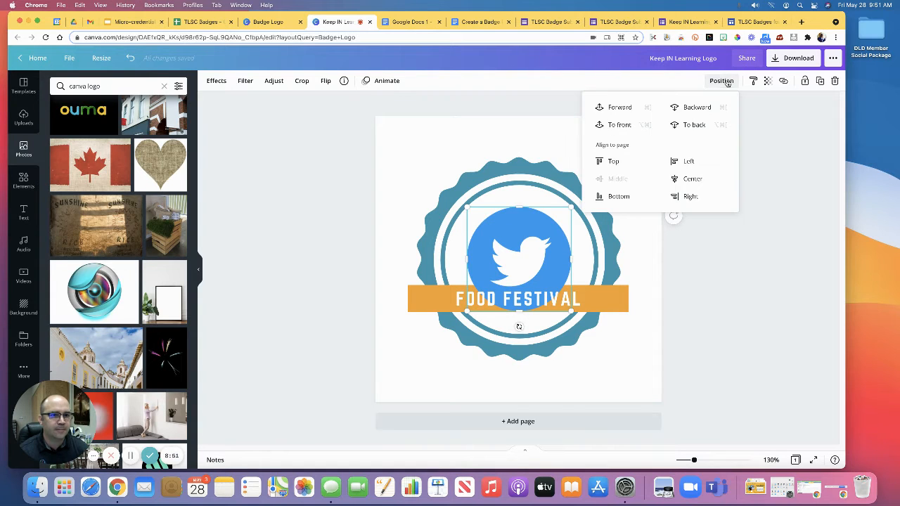
pyautogui.click(693, 126)
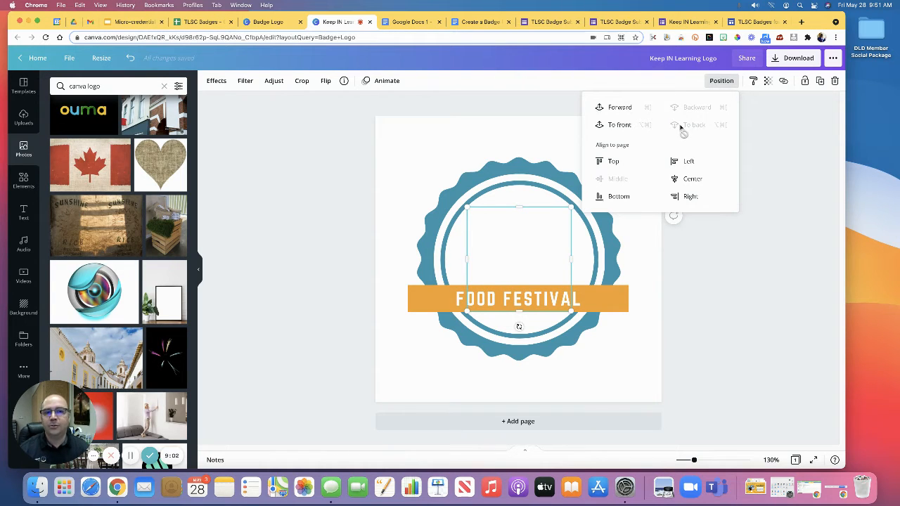
pyautogui.click(617, 108)
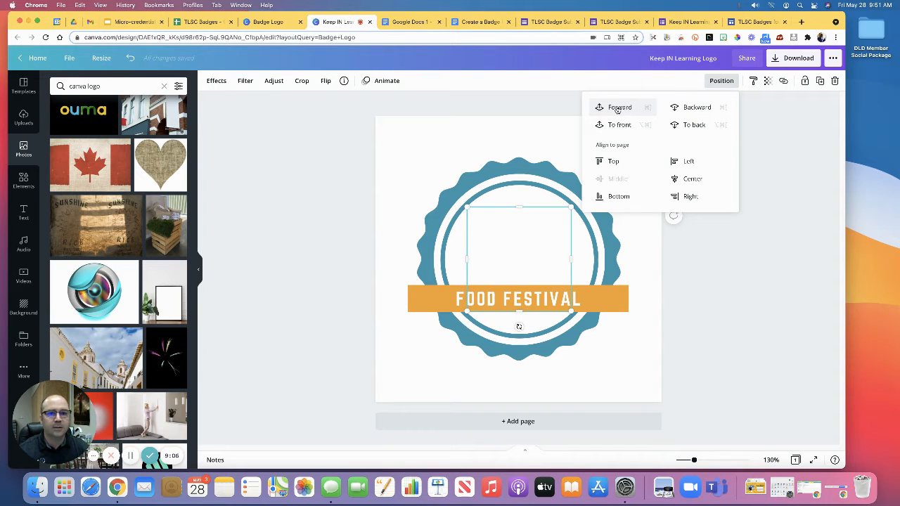
pyautogui.click(617, 108)
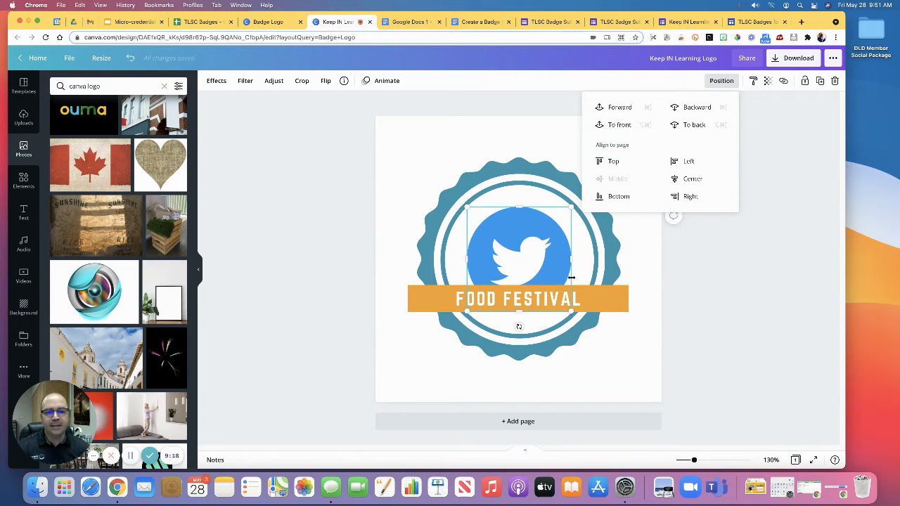
# Step: Reduce the orange banner's height to about 31 px by lowering its upper edge
pyautogui.click(414, 305)
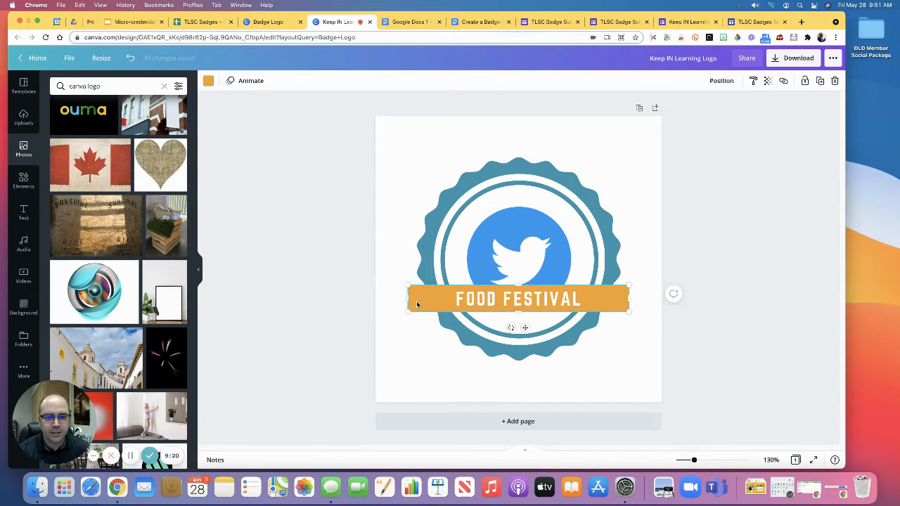
pyautogui.click(489, 303)
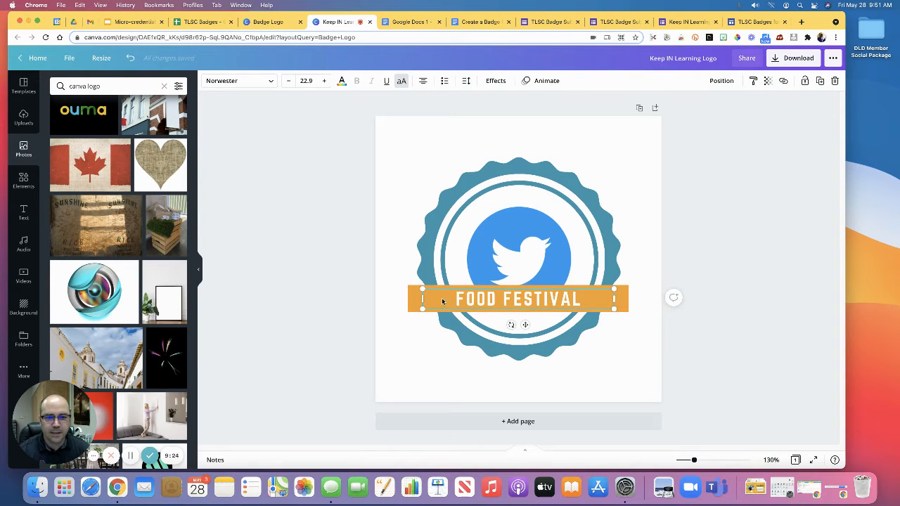
pyautogui.click(384, 312)
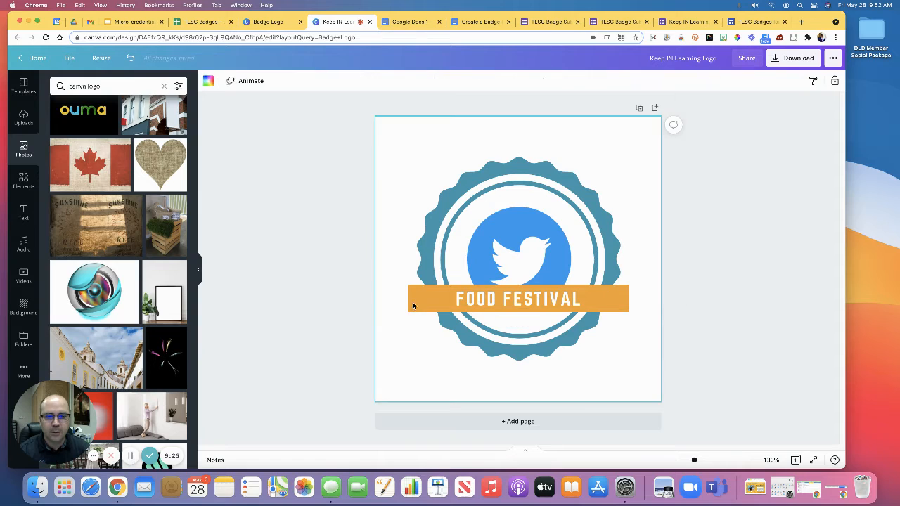
pyautogui.click(413, 302)
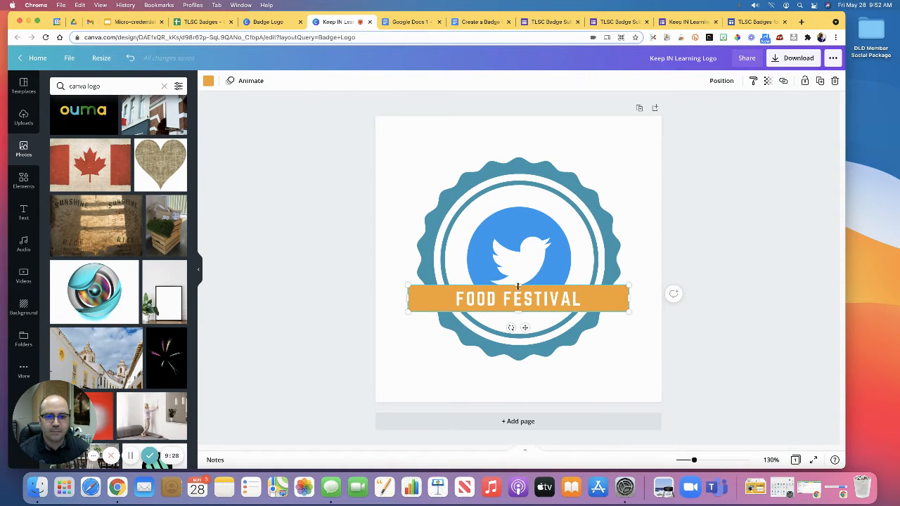
pyautogui.moveTo(519, 287); pyautogui.dragTo(519, 295)
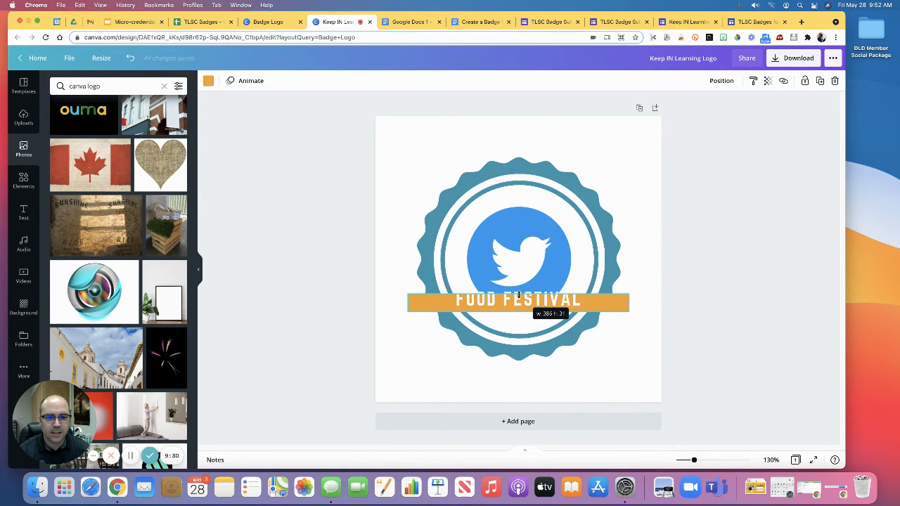
# Step: Reduce the banner text to size 18.9 and replace FOOD FESTIVAL with TWITTER WIZARD
pyautogui.click(512, 304)
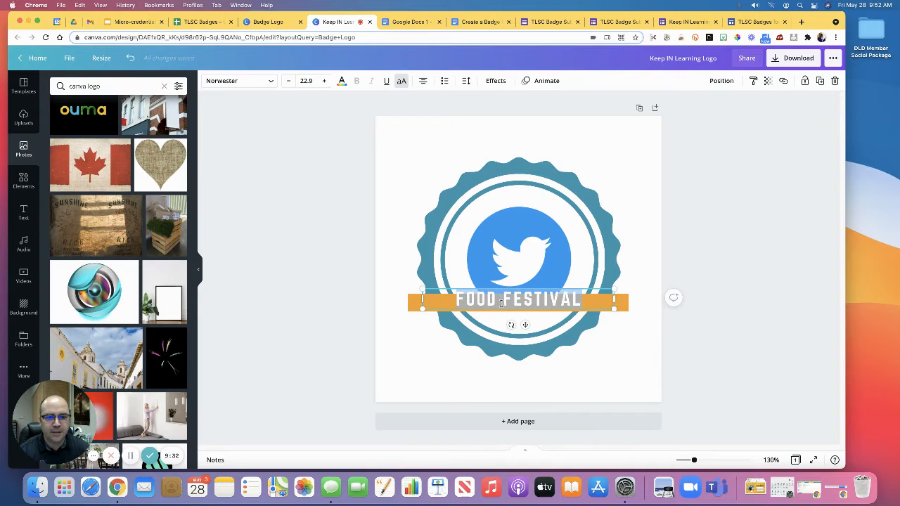
pyautogui.click(288, 81)
pyautogui.click(289, 81)
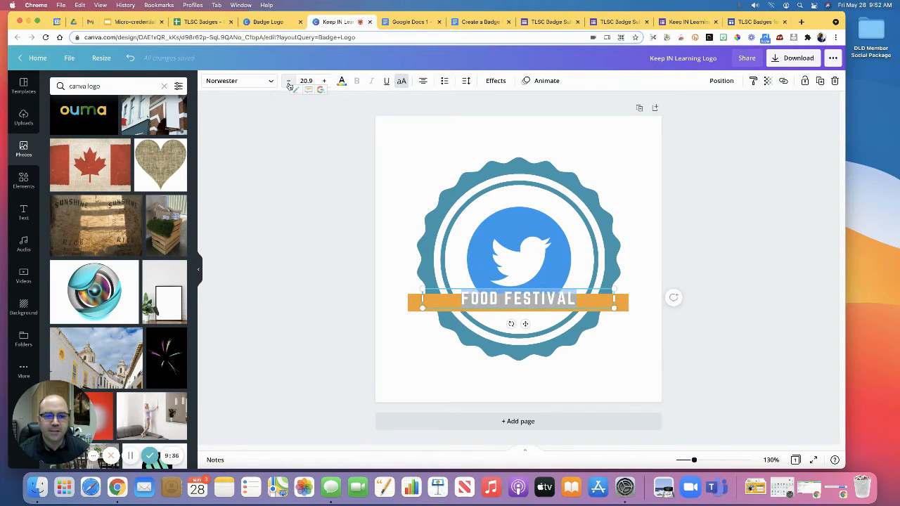
pyautogui.click(289, 85)
pyautogui.click(288, 85)
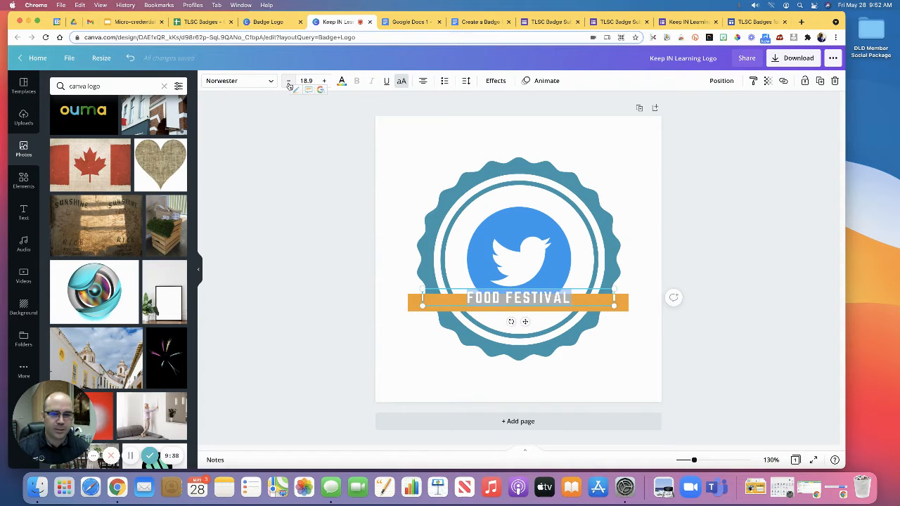
pyautogui.write('TWITTER')
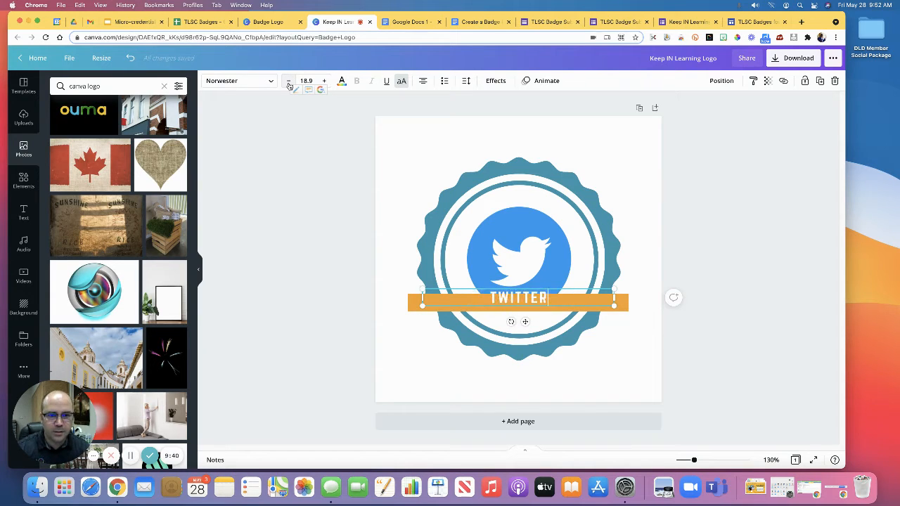
pyautogui.write(' WIZARD')
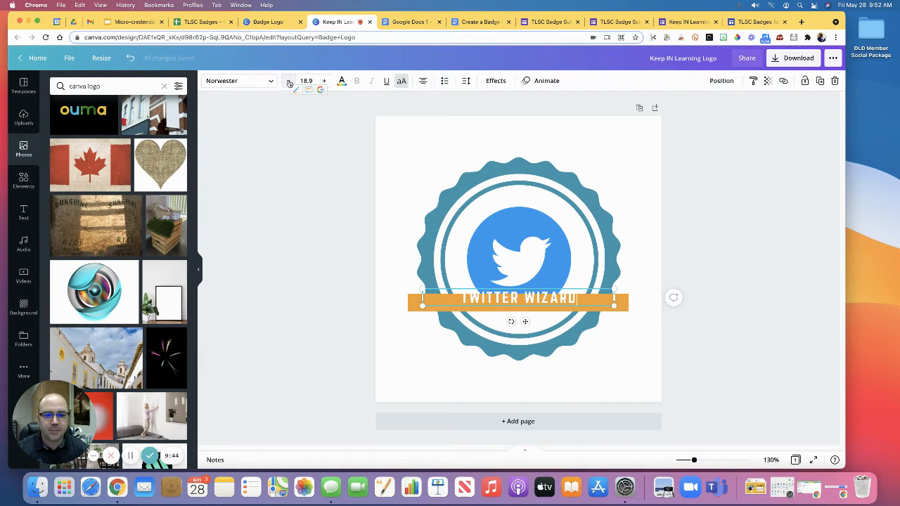
# Step: Set the TWITTER WIZARD text size to 15.9 and move the text down to the middle of the orange banner
pyautogui.click(288, 83)
pyautogui.click(288, 83)
pyautogui.click(288, 83)
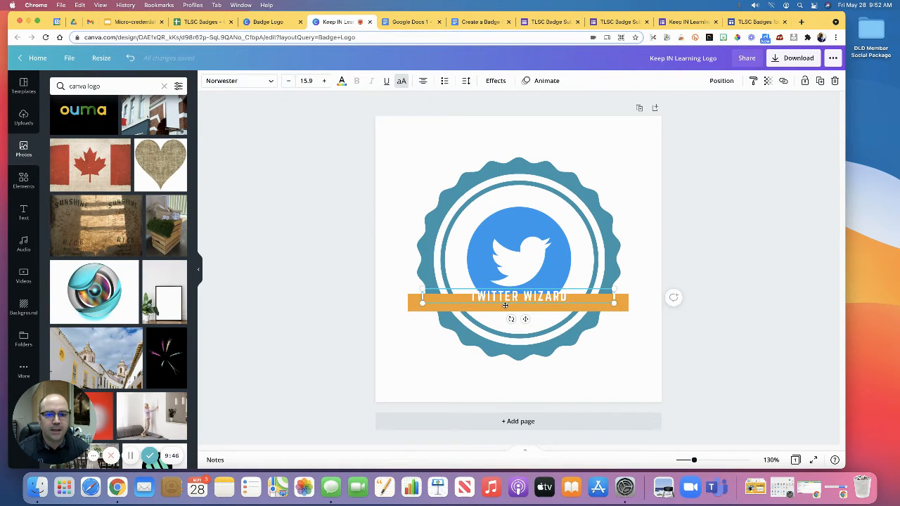
pyautogui.moveTo(506, 304); pyautogui.dragTo(506, 310)
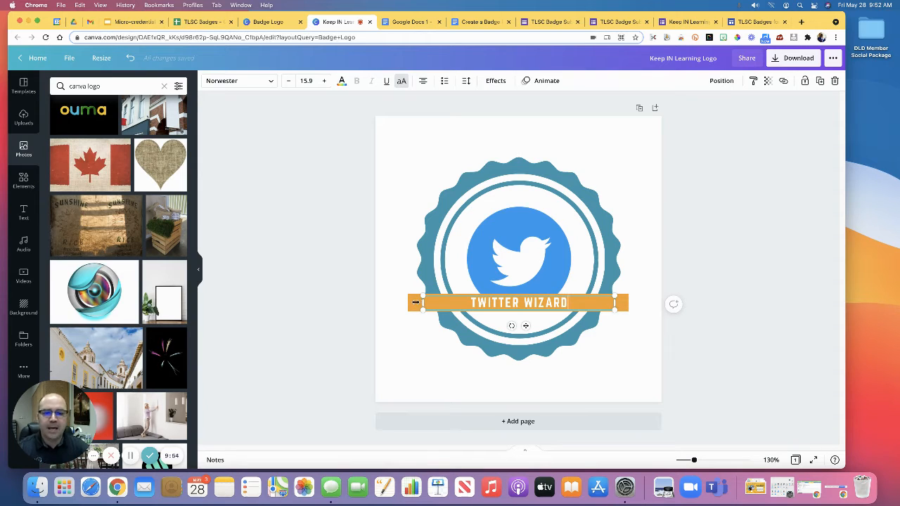
# Step: Try shortening the orange banner equally at both ends and undo it
pyautogui.click(411, 308)
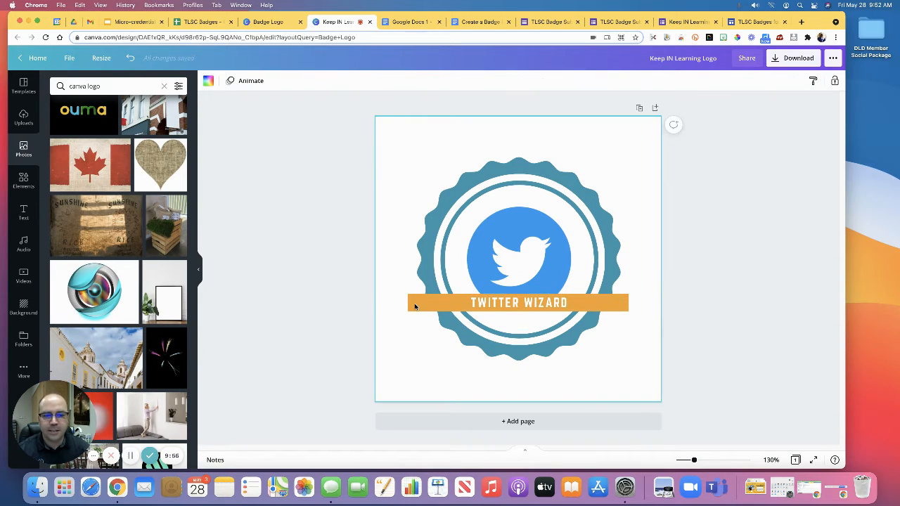
pyautogui.moveTo(408, 303); pyautogui.dragTo(424, 305)
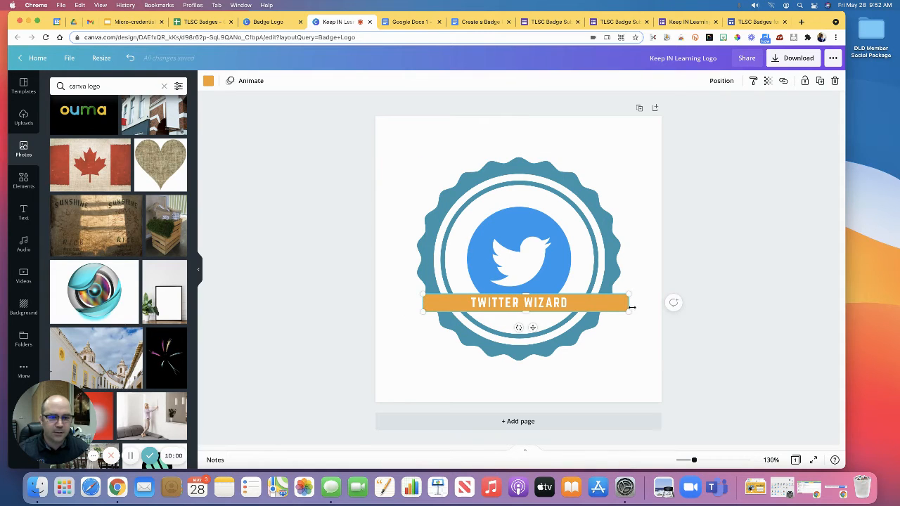
pyautogui.moveTo(630, 307); pyautogui.dragTo(615, 307)
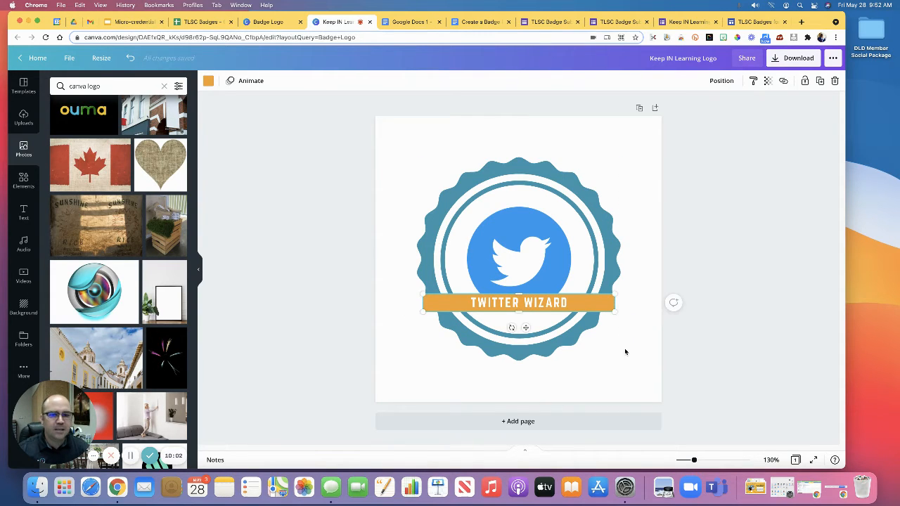
pyautogui.click(130, 60)
pyautogui.click(130, 59)
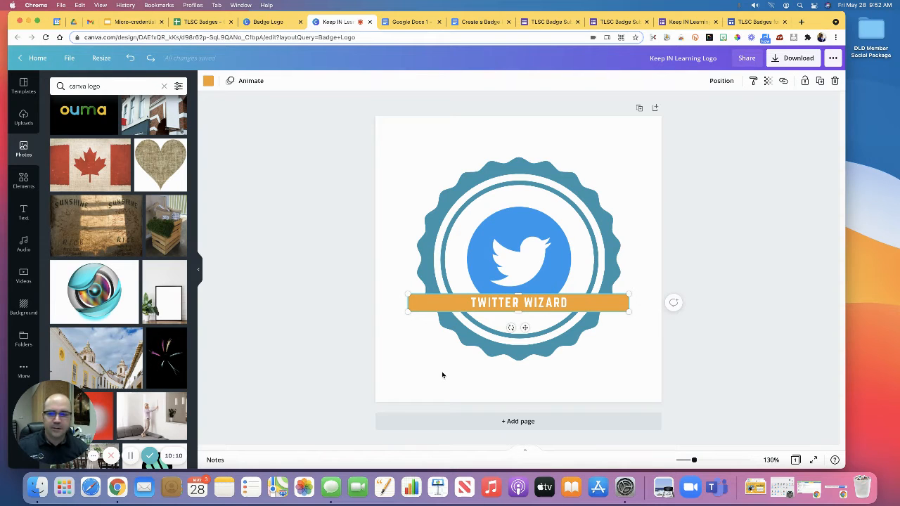
# Step: Add the recently used vintage microphone graphic, shrink it and place it beside the Twitter bird, with its base on the banner
pyautogui.click(25, 180)
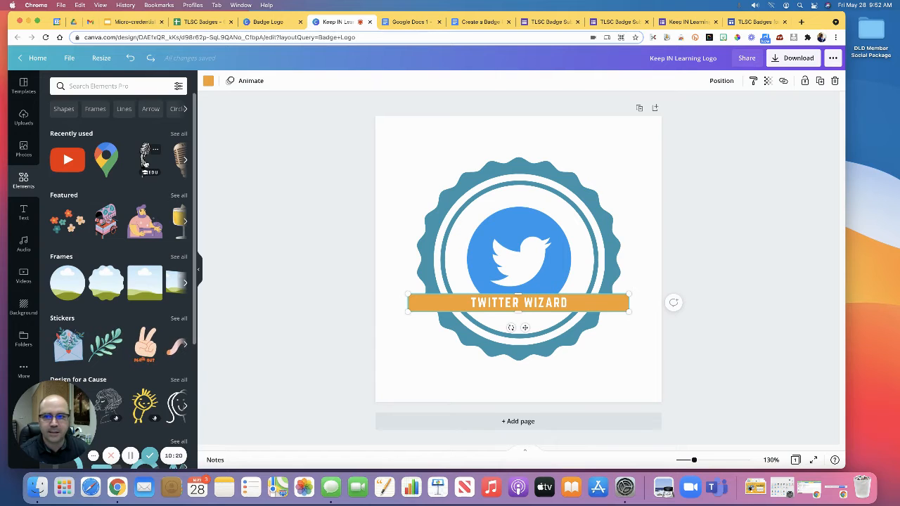
pyautogui.moveTo(144, 163); pyautogui.dragTo(557, 245)
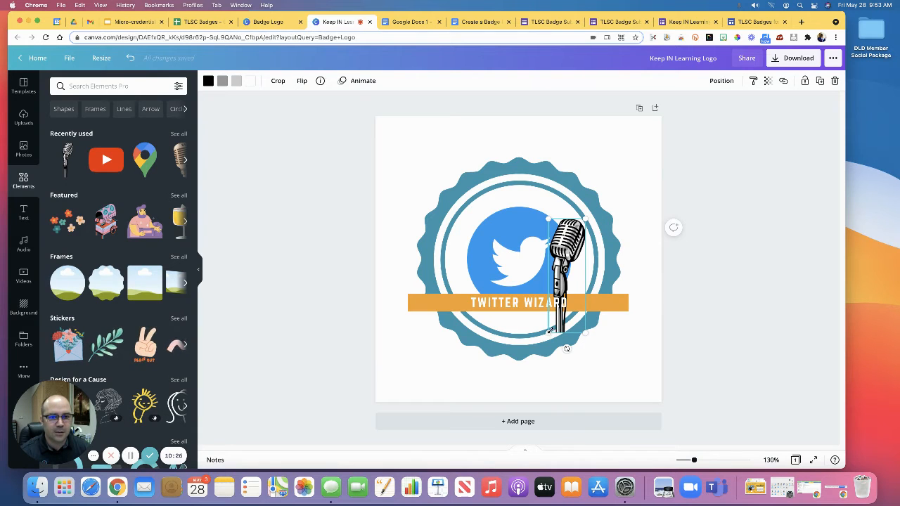
pyautogui.moveTo(551, 330); pyautogui.dragTo(559, 304)
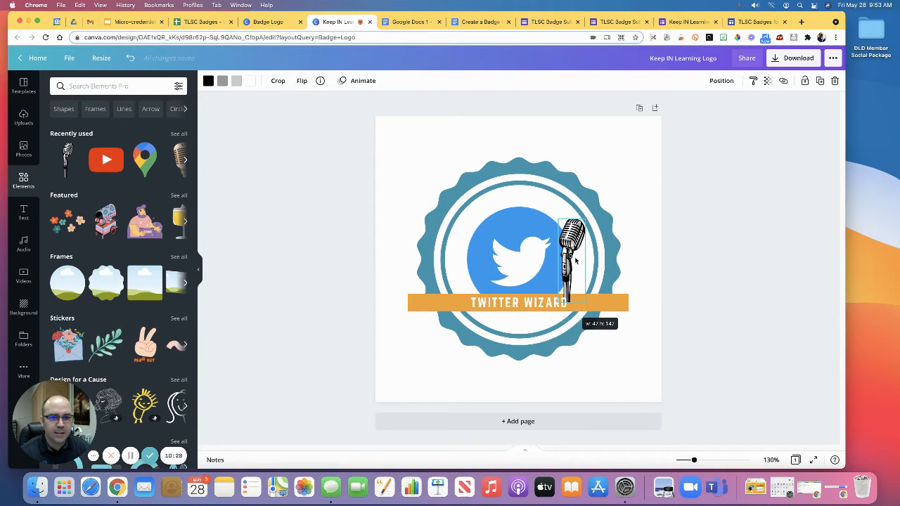
pyautogui.moveTo(585, 220); pyautogui.dragTo(573, 249)
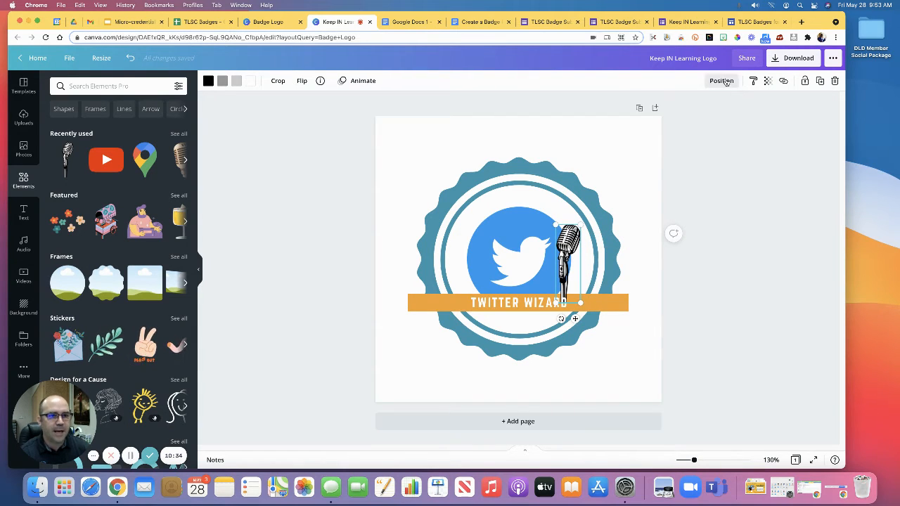
# Step: Send the microphone backward one layer so its base is hidden behind the orange banner
pyautogui.click(725, 81)
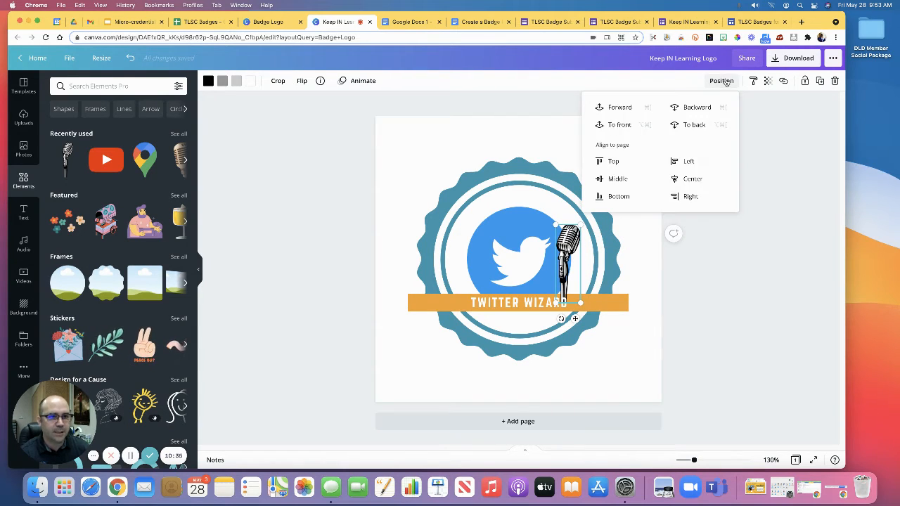
pyautogui.click(697, 108)
pyautogui.click(736, 262)
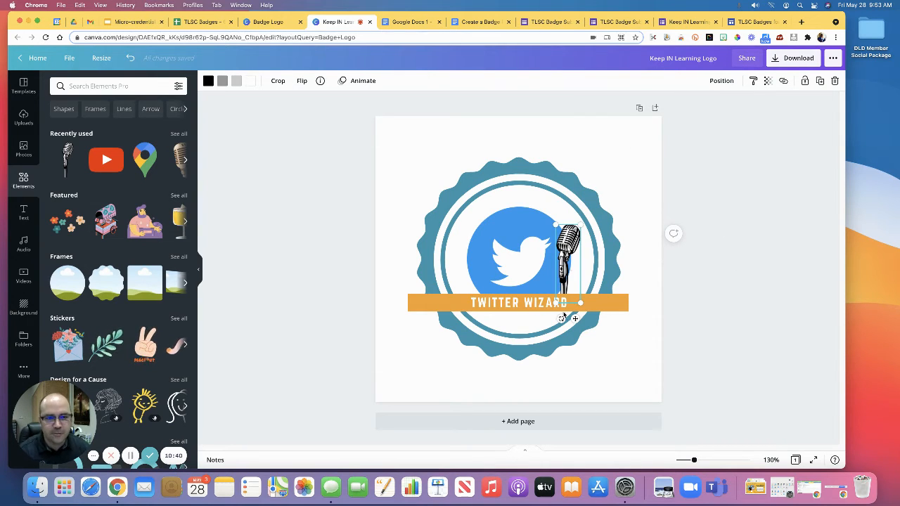
pyautogui.click(638, 257)
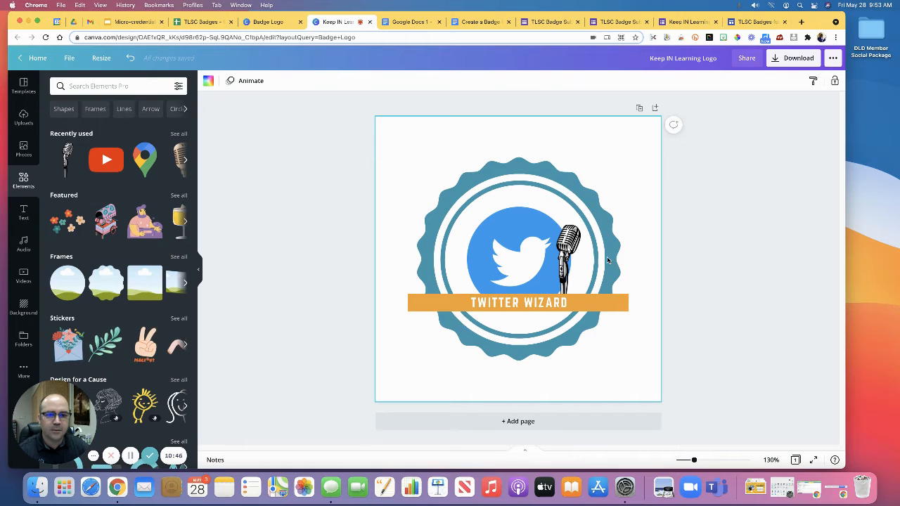
# Step: Recolour the scalloped outer badge shape with the blue taken from the Twitter logo's photo colours
pyautogui.click(478, 184)
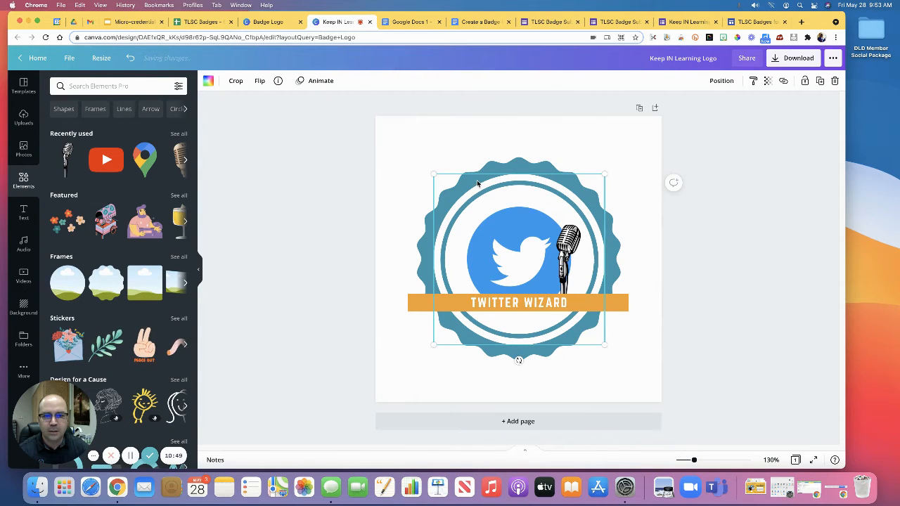
pyautogui.click(425, 246)
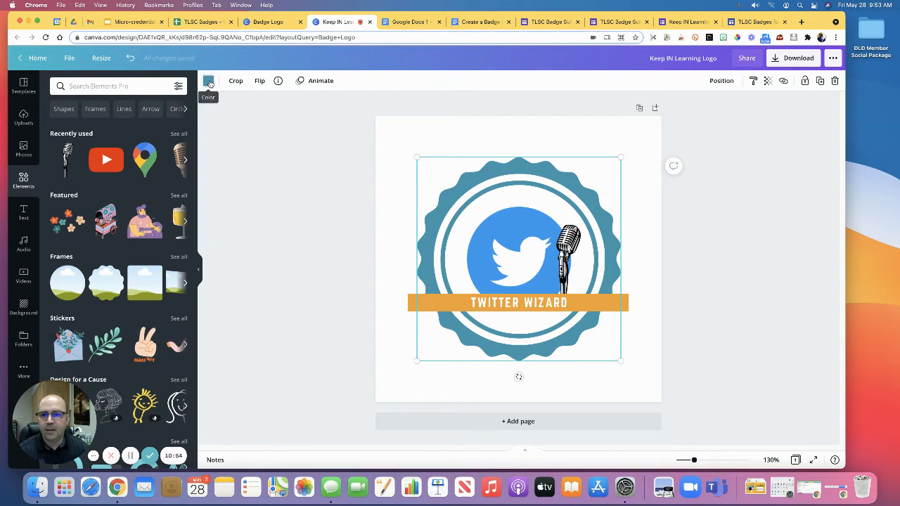
pyautogui.click(209, 82)
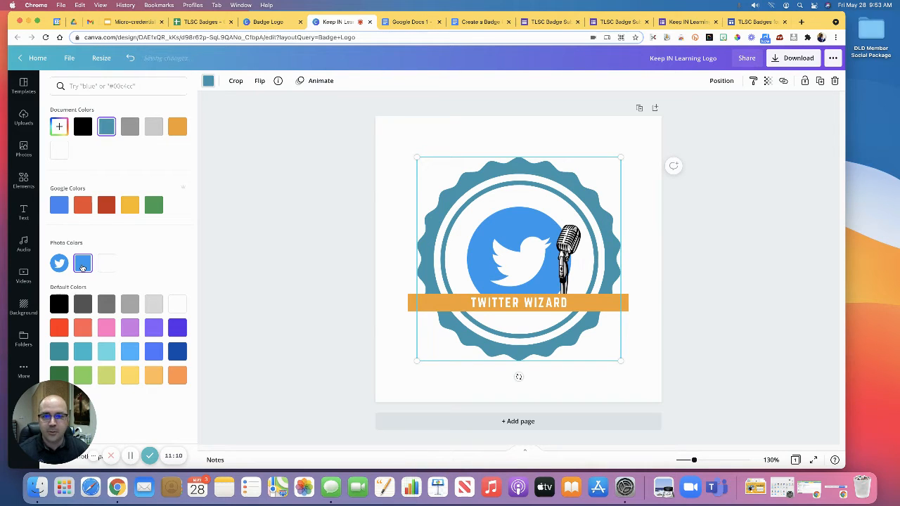
pyautogui.click(82, 265)
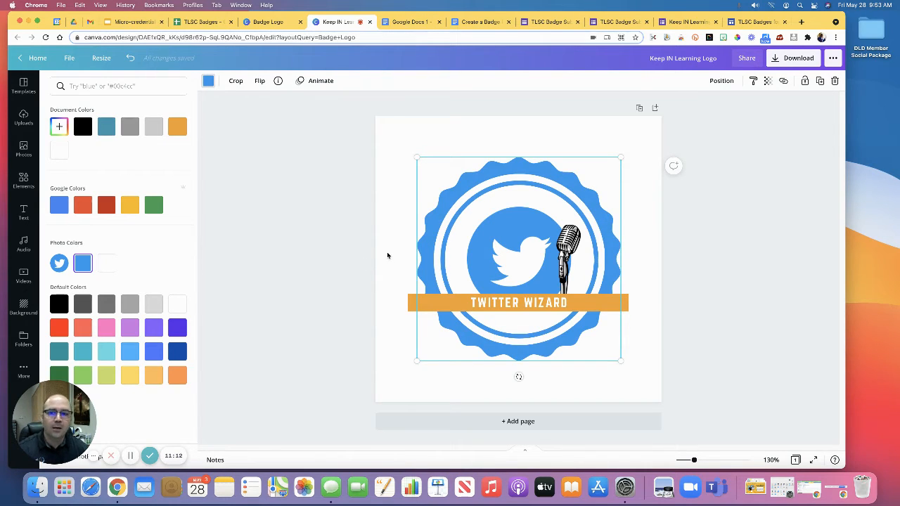
pyautogui.click(324, 250)
# Step: Recolour the badge's inner rings light turquoise from the default colours after trying the Google yellow and green
pyautogui.click(443, 242)
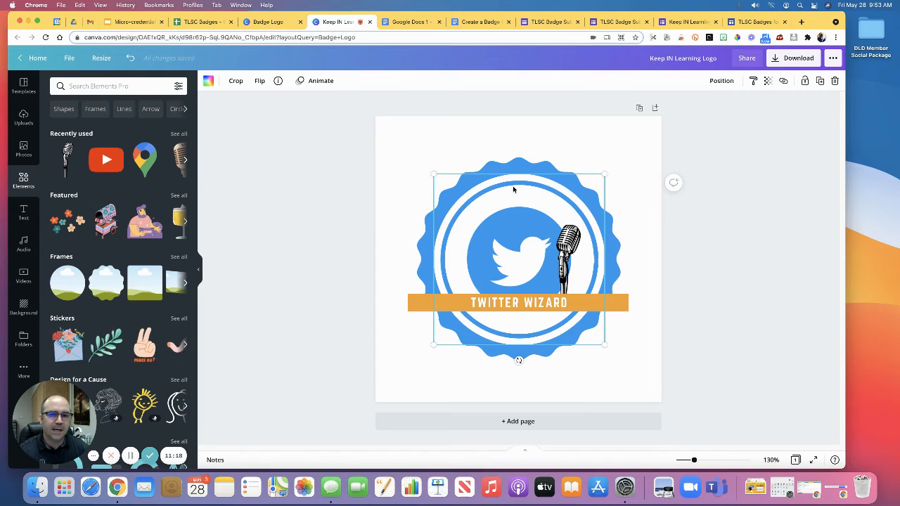
pyautogui.click(208, 81)
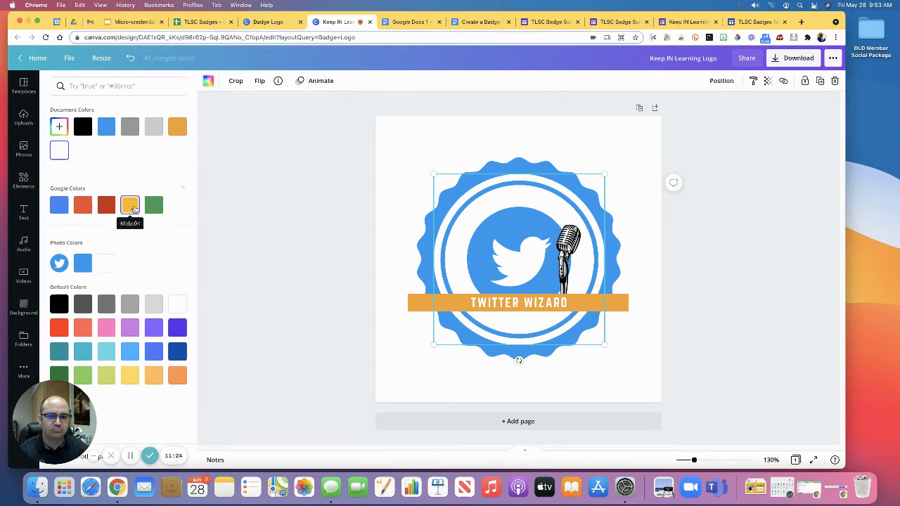
pyautogui.click(130, 206)
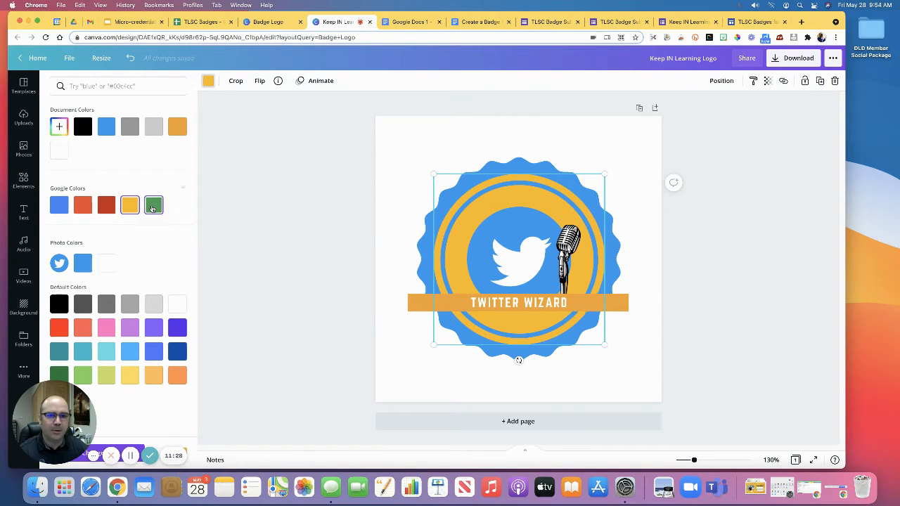
pyautogui.click(153, 206)
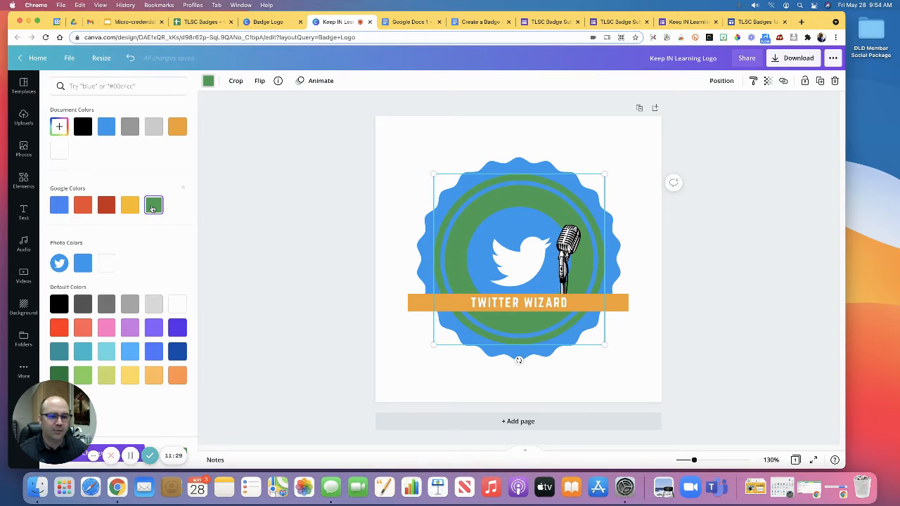
pyautogui.click(106, 352)
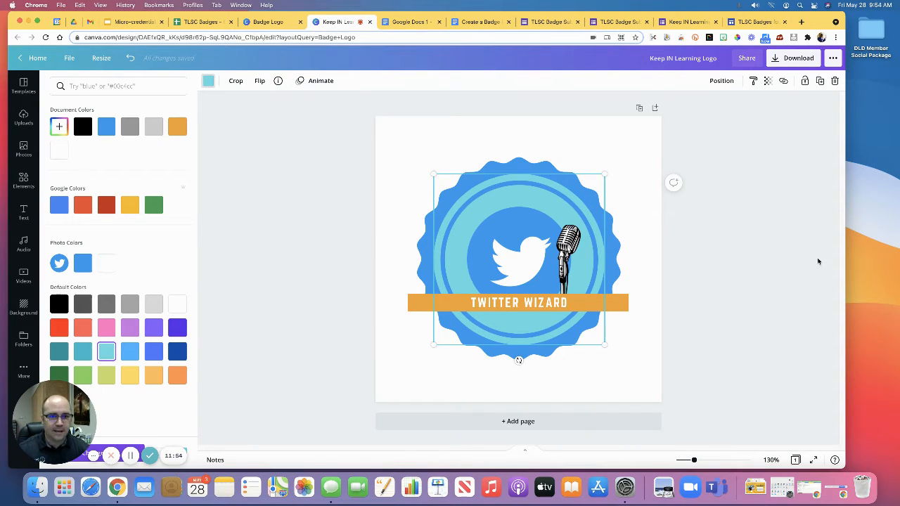
pyautogui.click(780, 251)
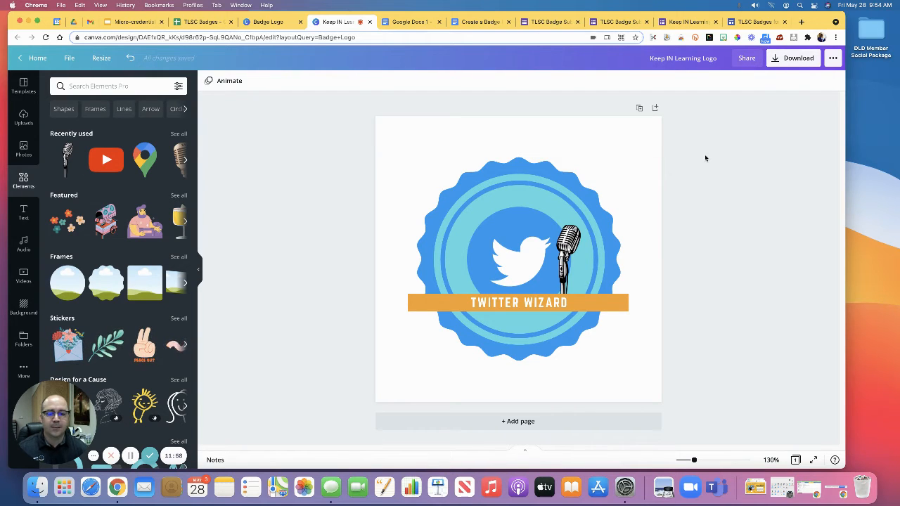
# Step: Download the badge as a PNG named Keep IN Learning Logo into the Downloads folder and close the download confirmation
pyautogui.click(792, 62)
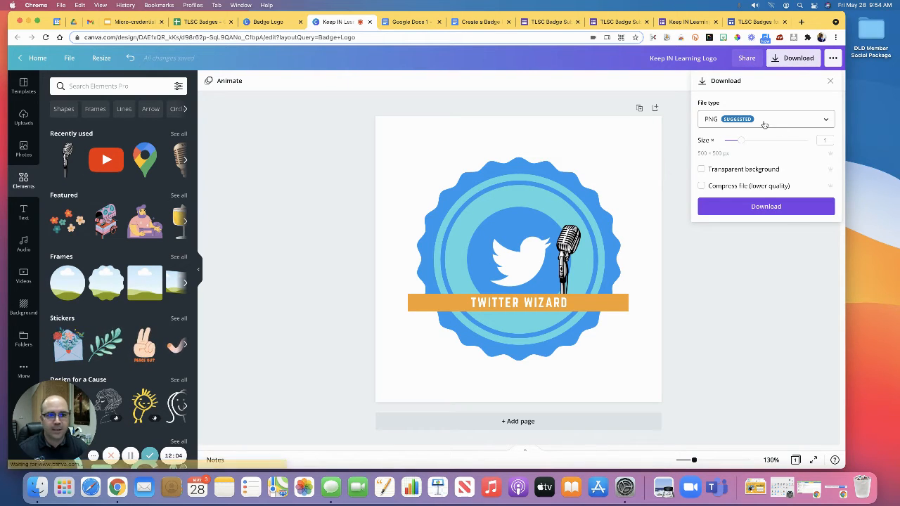
pyautogui.click(770, 207)
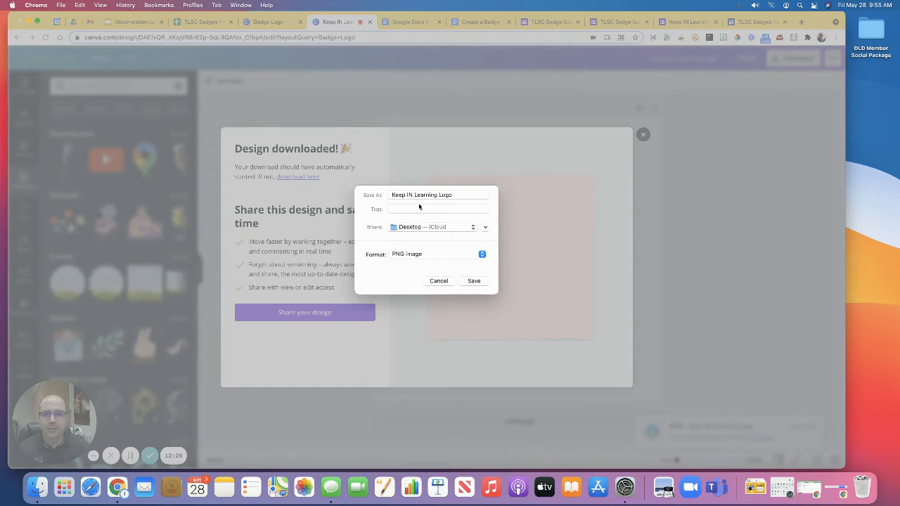
pyautogui.click(410, 197)
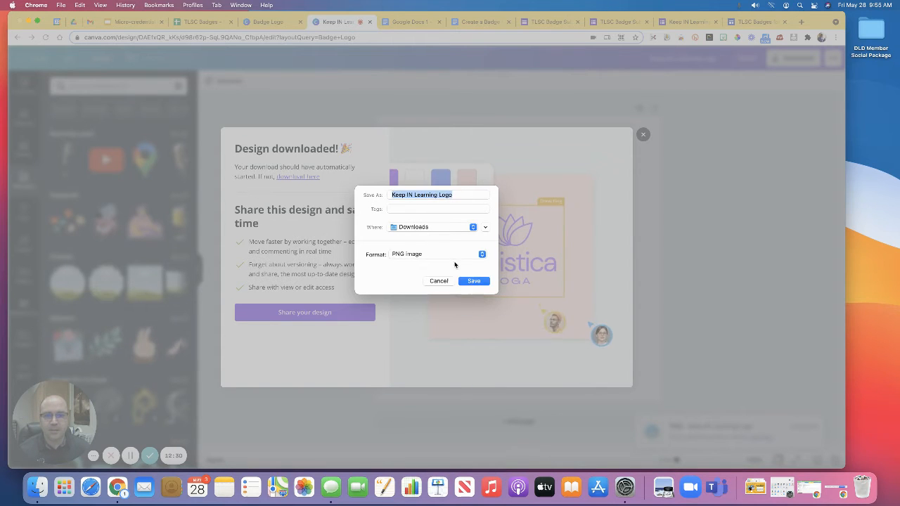
pyautogui.click(474, 280)
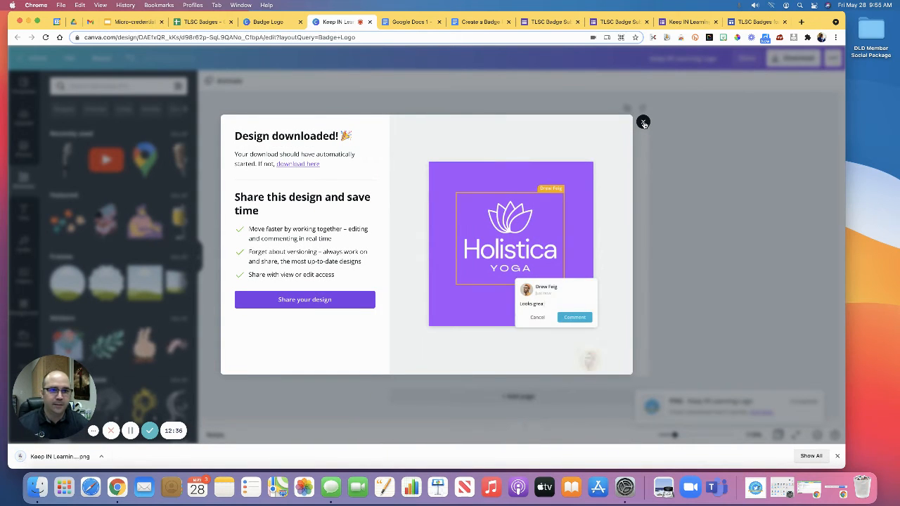
pyautogui.click(643, 123)
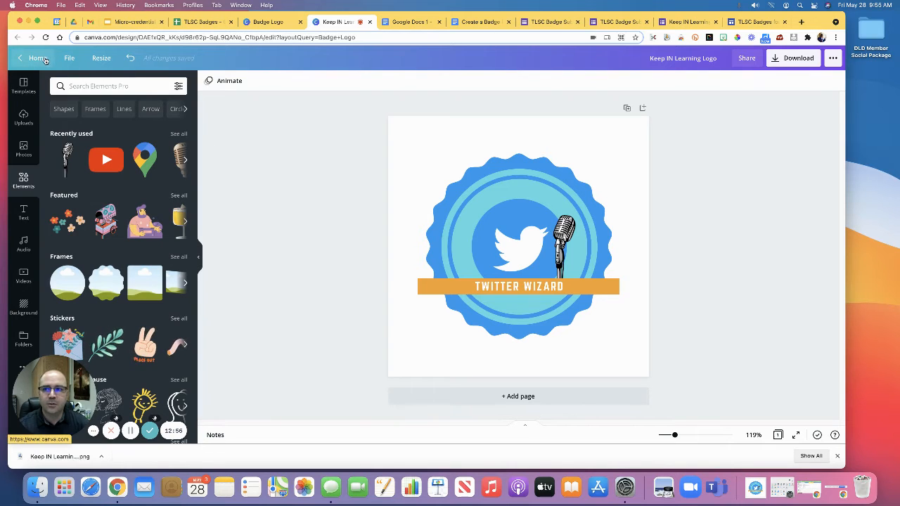
# Step: Return to the home page, open the Keep IN Learning Logo design from the recent designs and close it again
pyautogui.click(42, 59)
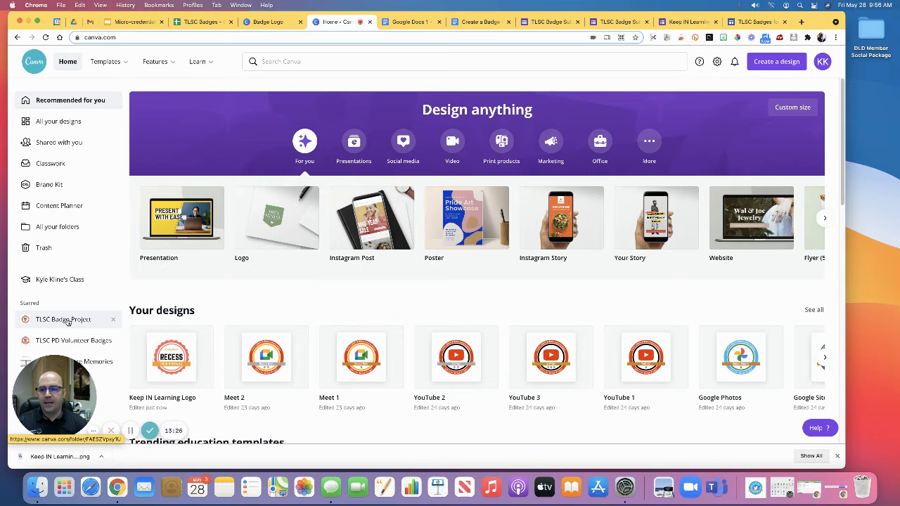
pyautogui.click(176, 363)
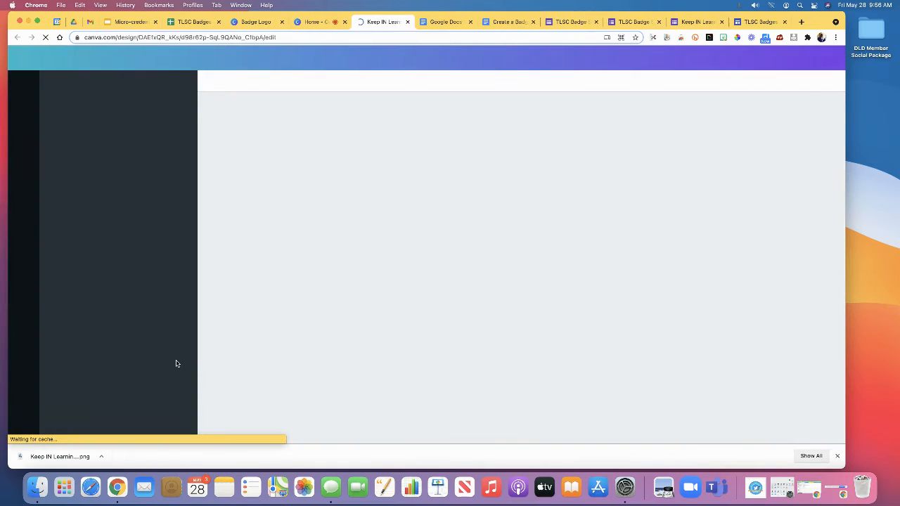
pyautogui.click(406, 23)
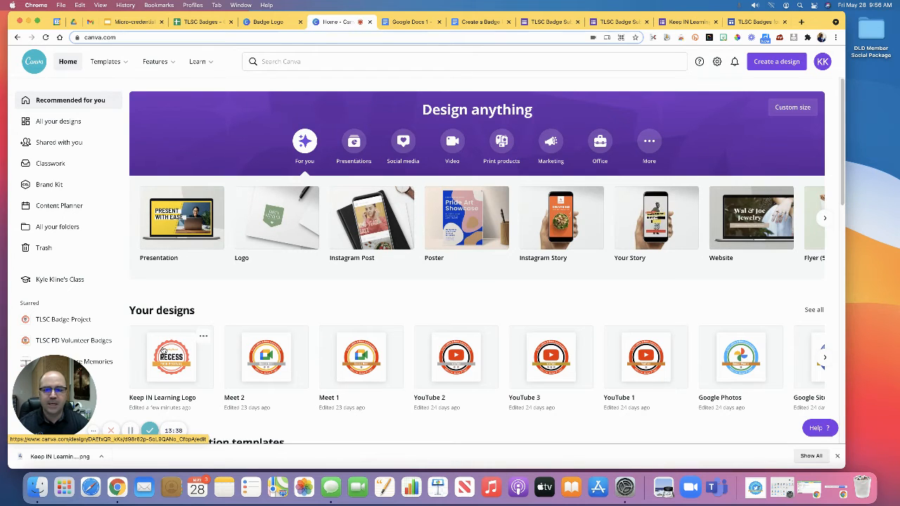
# Step: Make a copy of the Keep IN Learning Logo design and rename it Keep IN Learning Logo 2
pyautogui.click(204, 338)
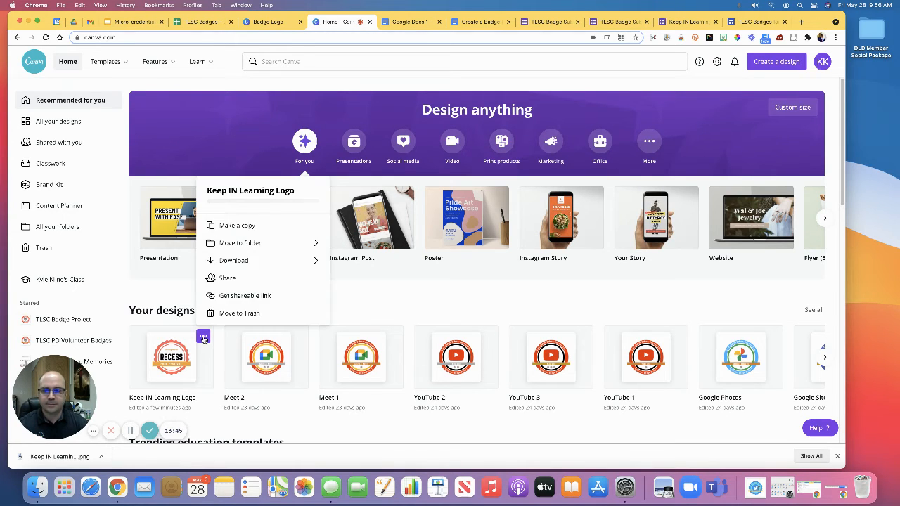
pyautogui.click(227, 227)
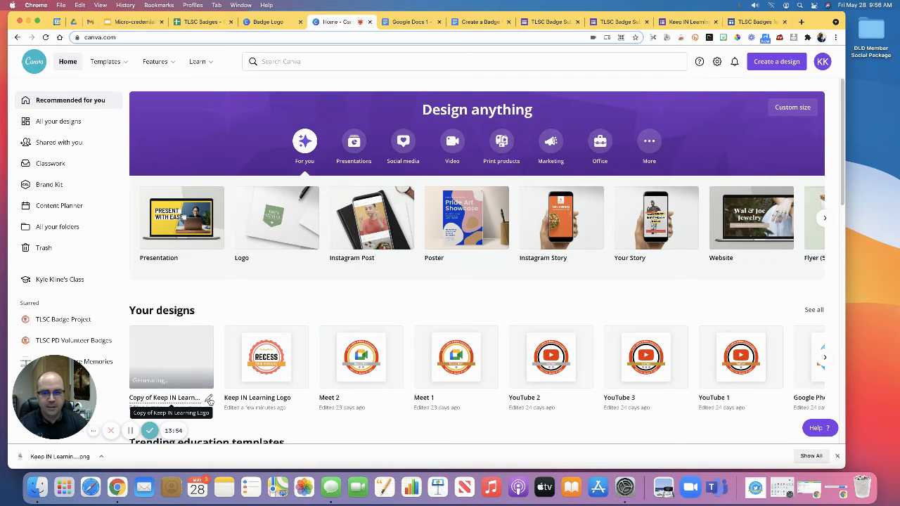
pyautogui.click(209, 399)
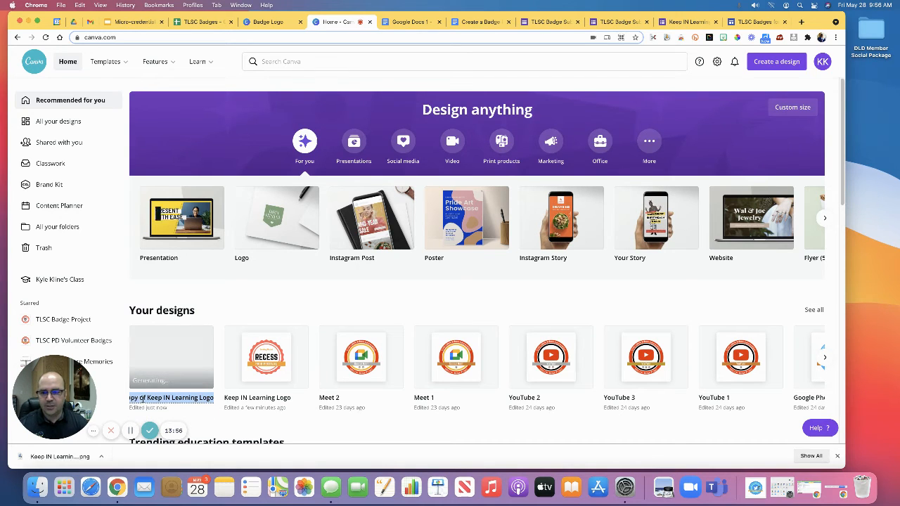
pyautogui.click(148, 398)
pyautogui.press('BackSpace')
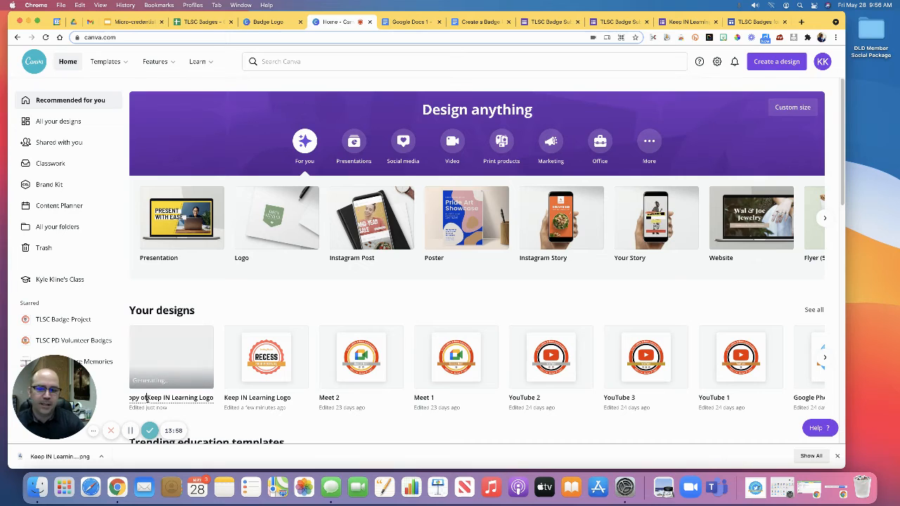
pyautogui.press('BackSpace')
pyautogui.press('BackSpace')
pyautogui.press('BackSpace')
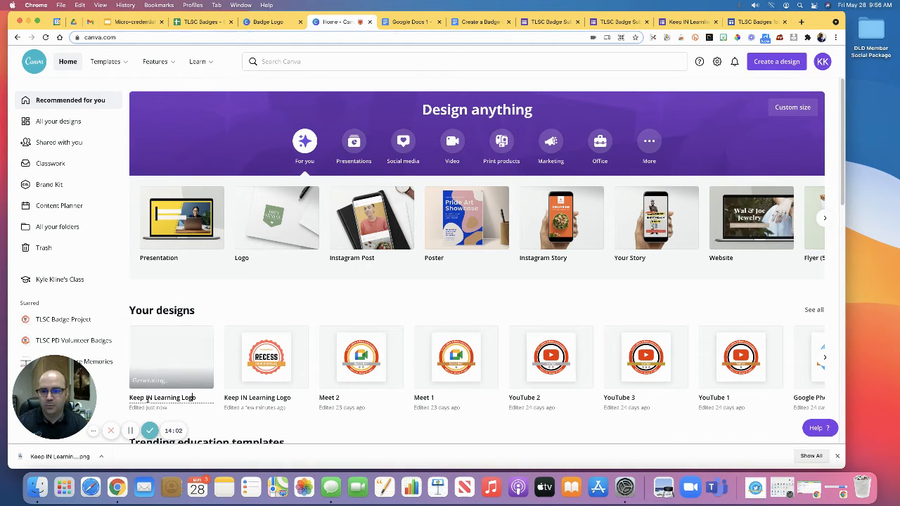
pyautogui.write('2')
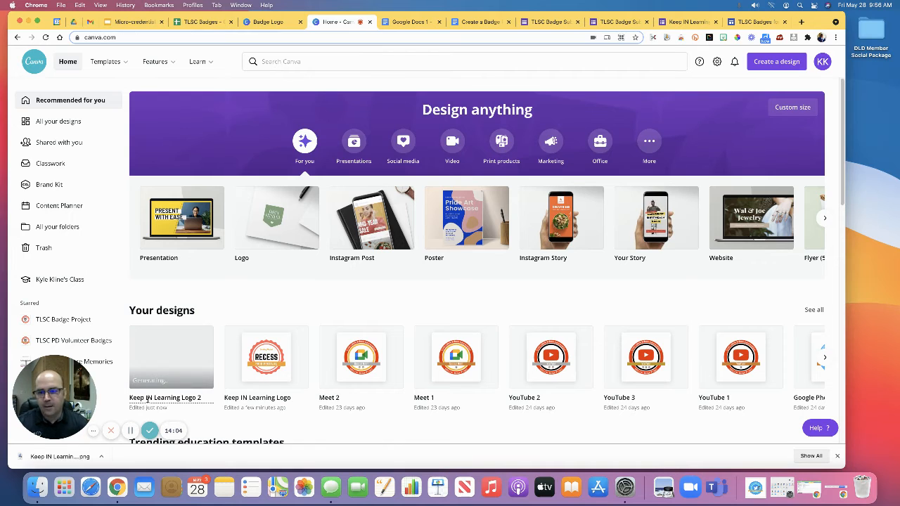
# Step: Open the Keep IN Learning Logo 2 copy, look through the uploaded images and close the design
pyautogui.click(162, 360)
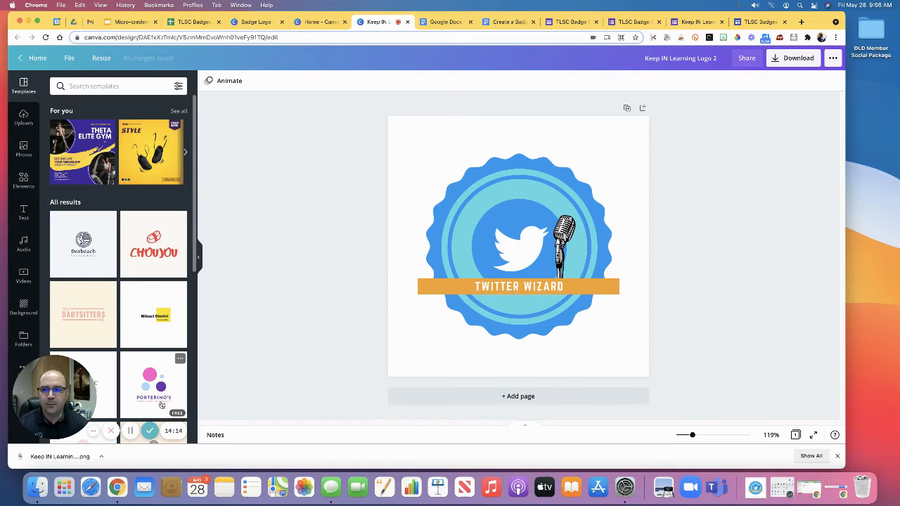
pyautogui.click(24, 118)
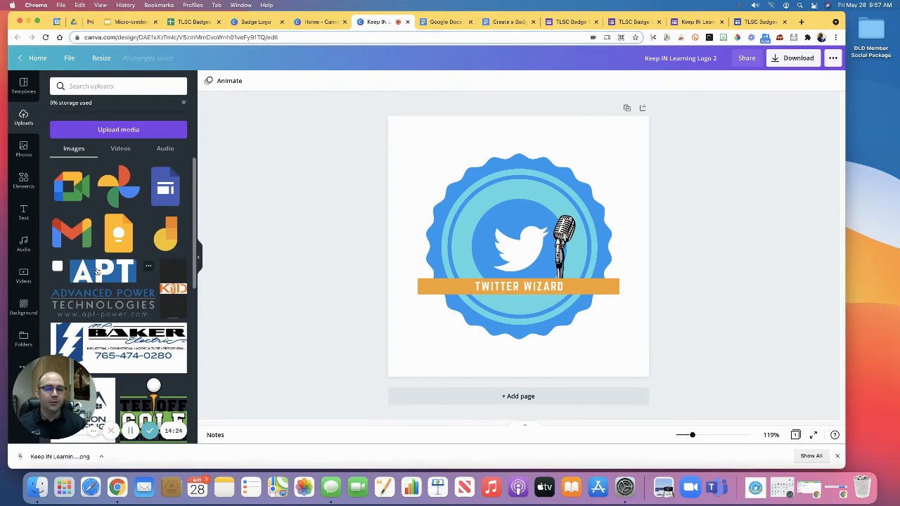
pyautogui.scroll(-15, 127, 258)
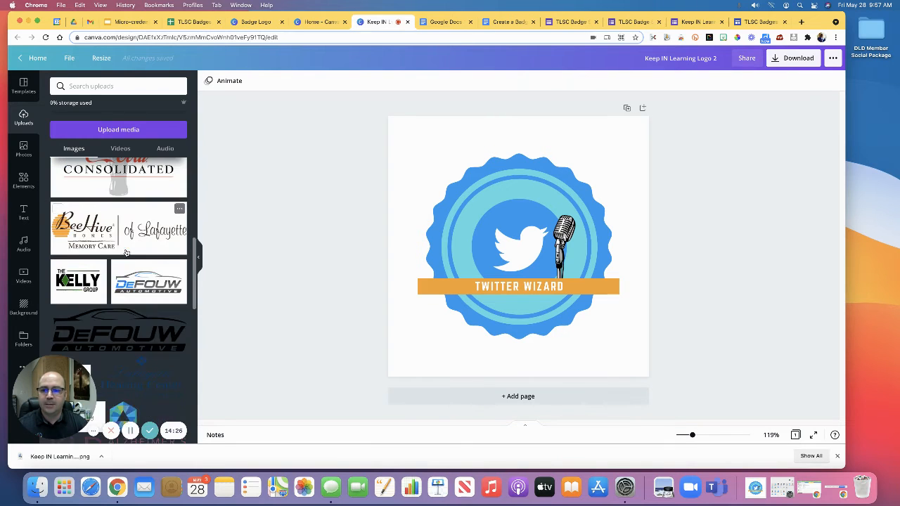
pyautogui.scroll(-5, 127, 253)
pyautogui.scroll(15, 127, 253)
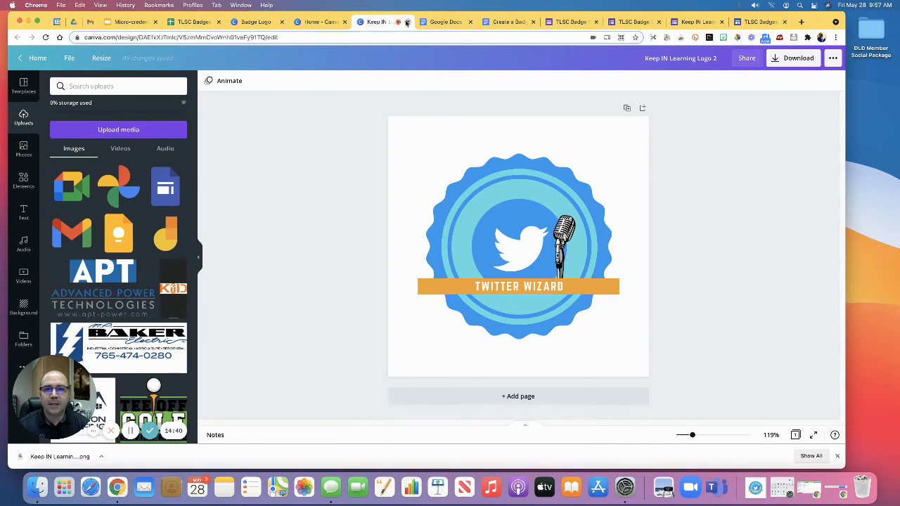
pyautogui.click(407, 22)
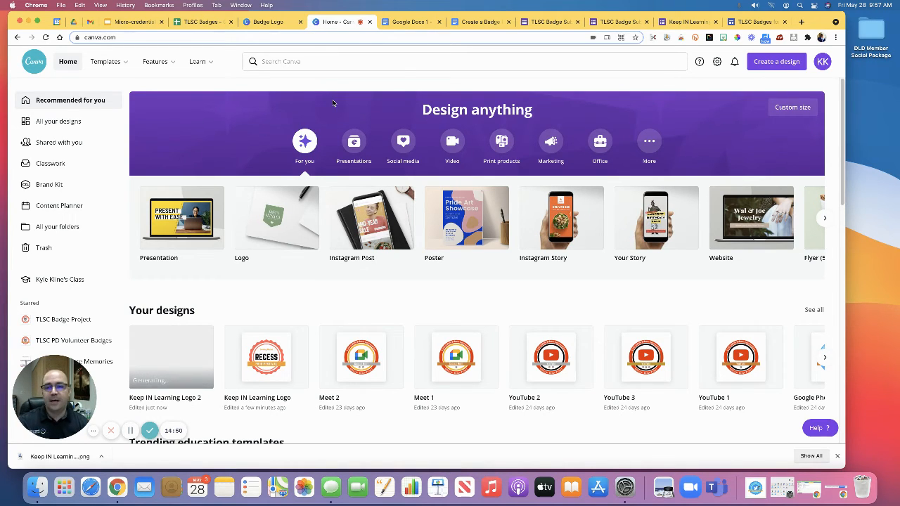
# Step: Switch to the micro-credentialing deck in Google Slides and present the Micro-credential criteria slide, revealing its intro text and first bullet
pyautogui.click(122, 22)
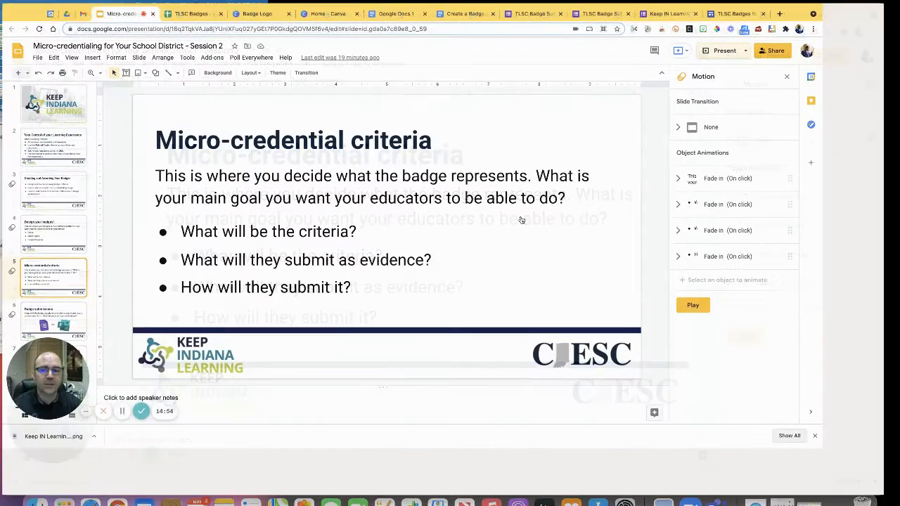
pyautogui.press('super+Return')
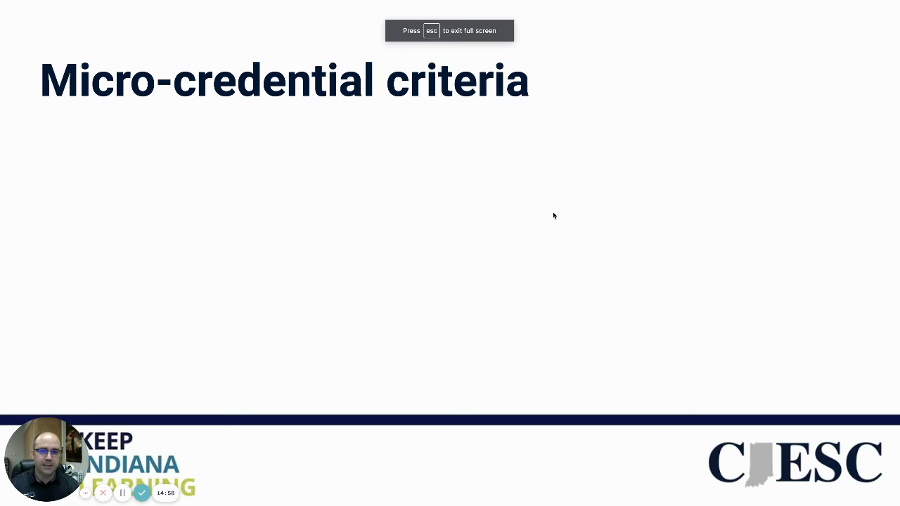
pyautogui.press('Right')
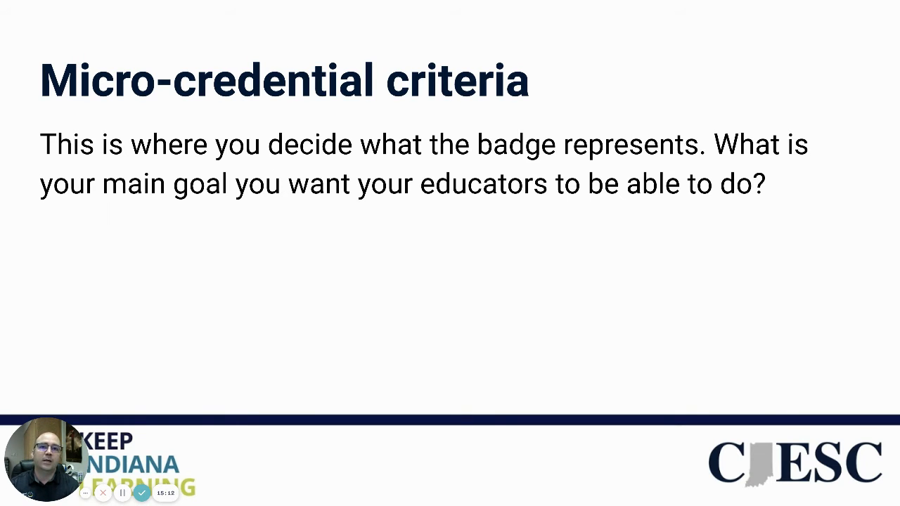
pyautogui.press('Right')
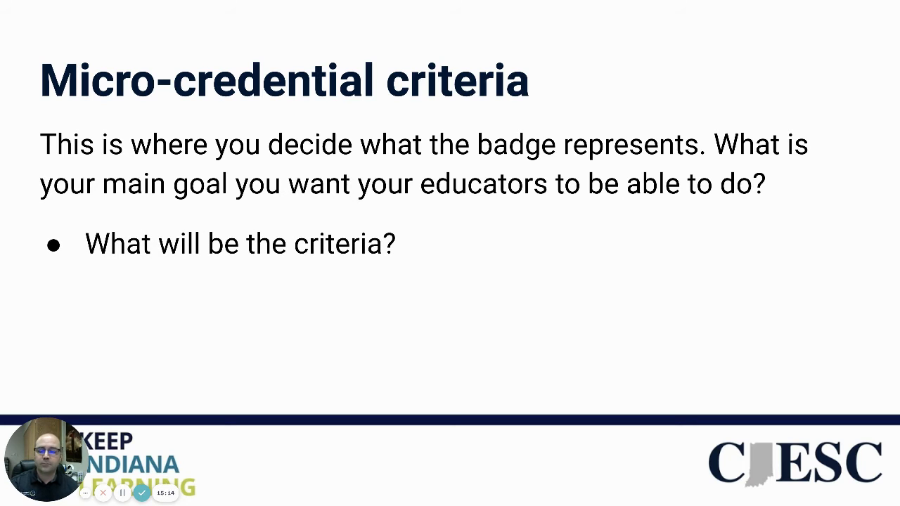
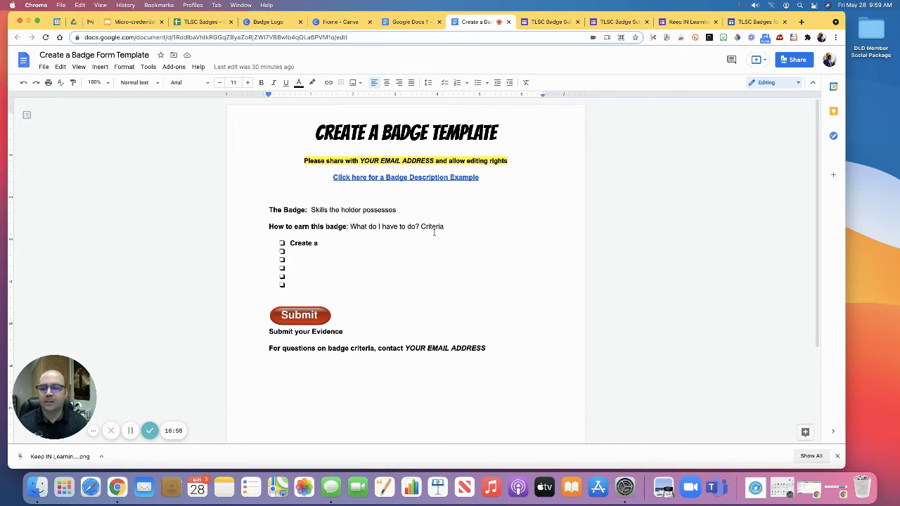
# Step: Switch to the Google Docs 1 badge description document and view the badges beside its title
pyautogui.click(401, 23)
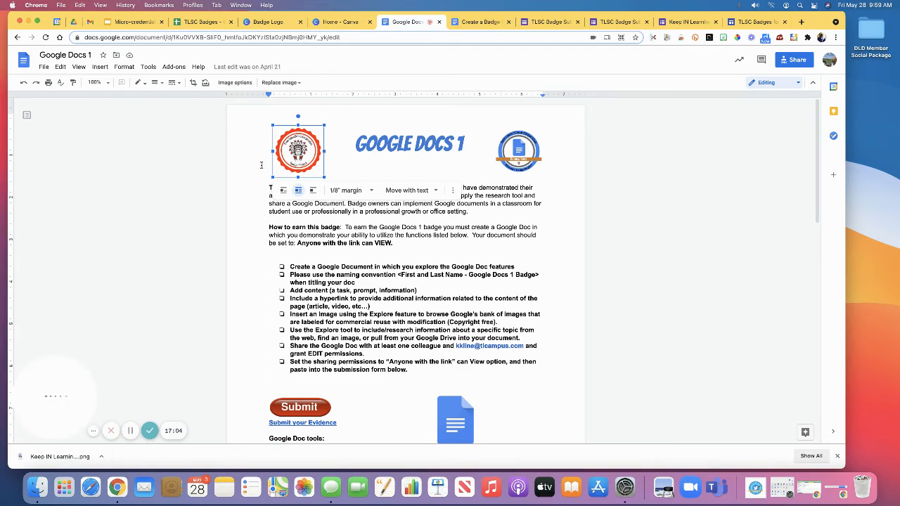
pyautogui.click(253, 201)
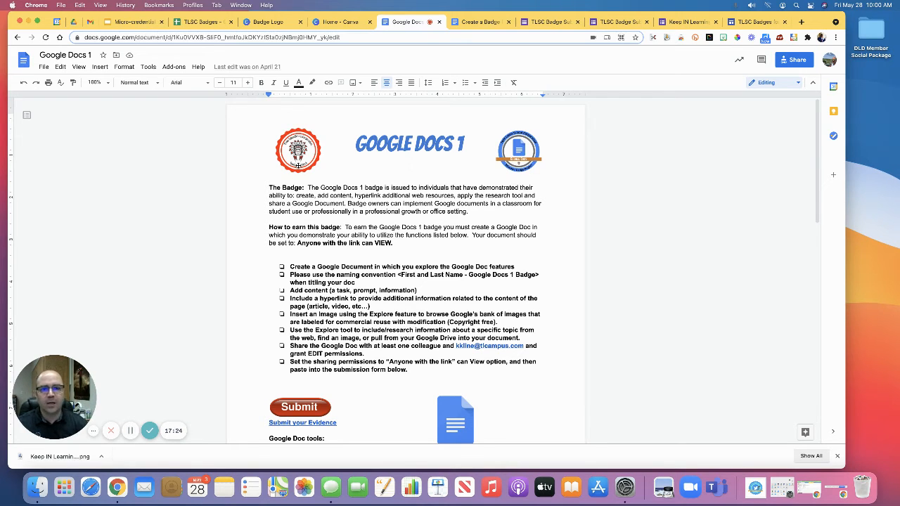
pyautogui.click(434, 167)
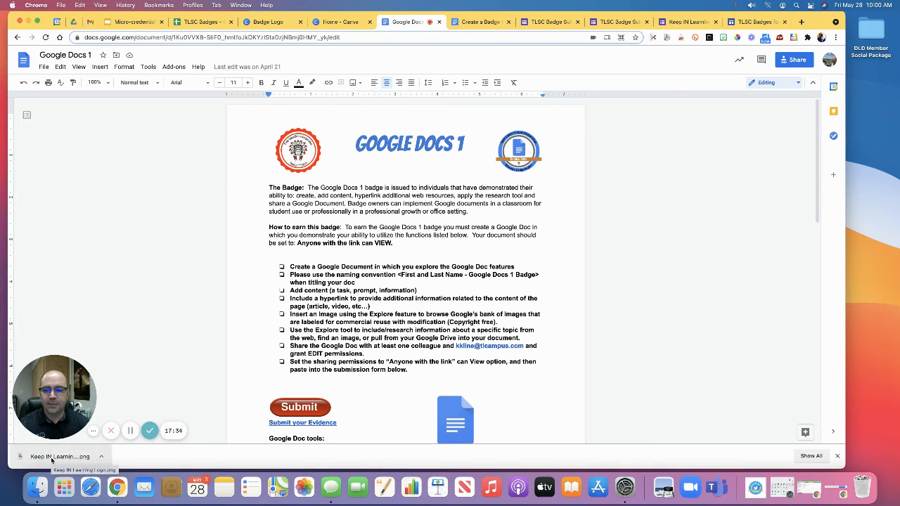
# Step: Insert the downloaded Keep IN Learning Logo image below the Google Docs 1 title and crop off its blank margins
pyautogui.moveTo(52, 460); pyautogui.dragTo(408, 179)
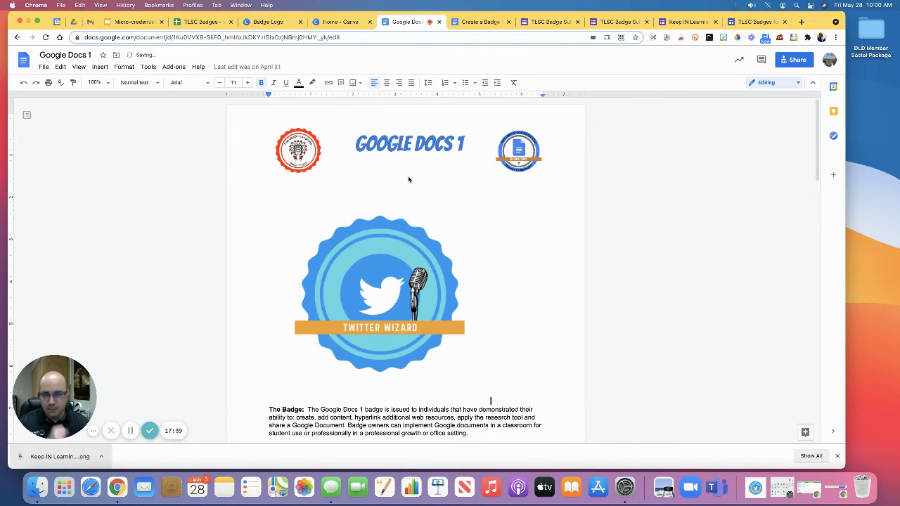
pyautogui.click(366, 301)
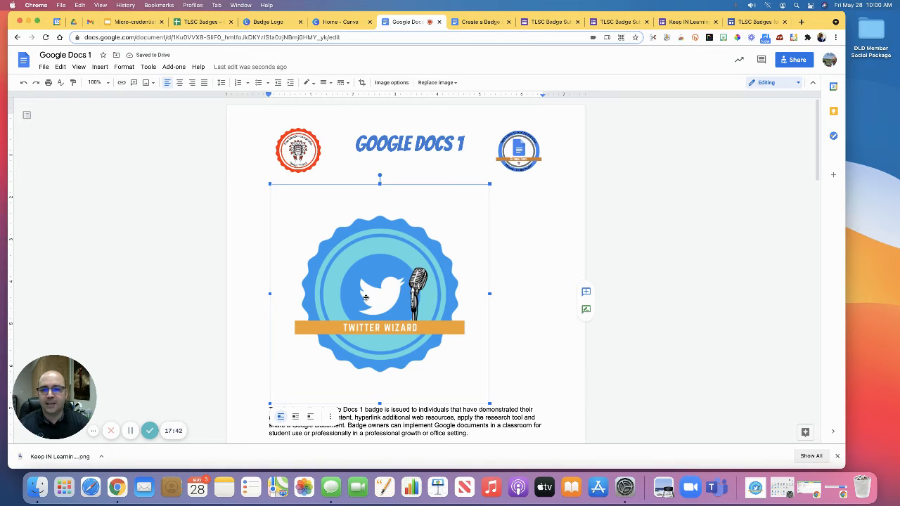
pyautogui.doubleClick(365, 300)
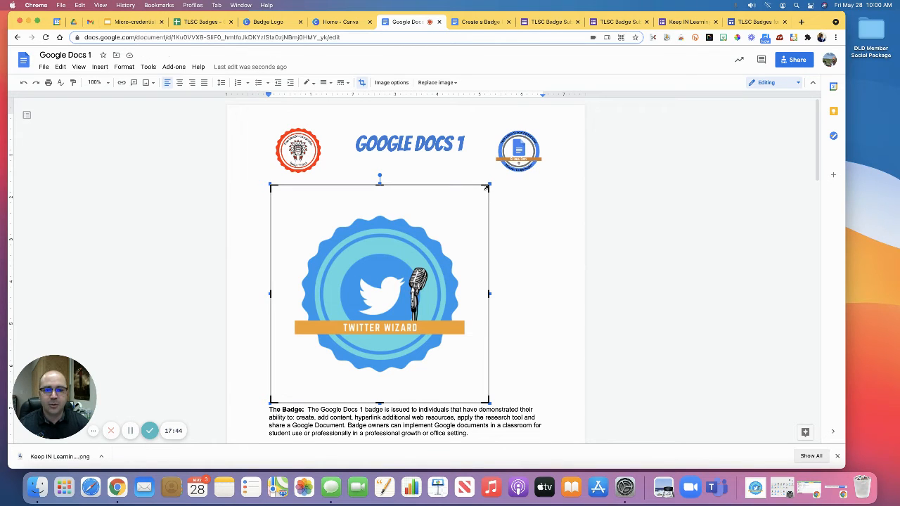
pyautogui.moveTo(487, 188); pyautogui.dragTo(465, 219)
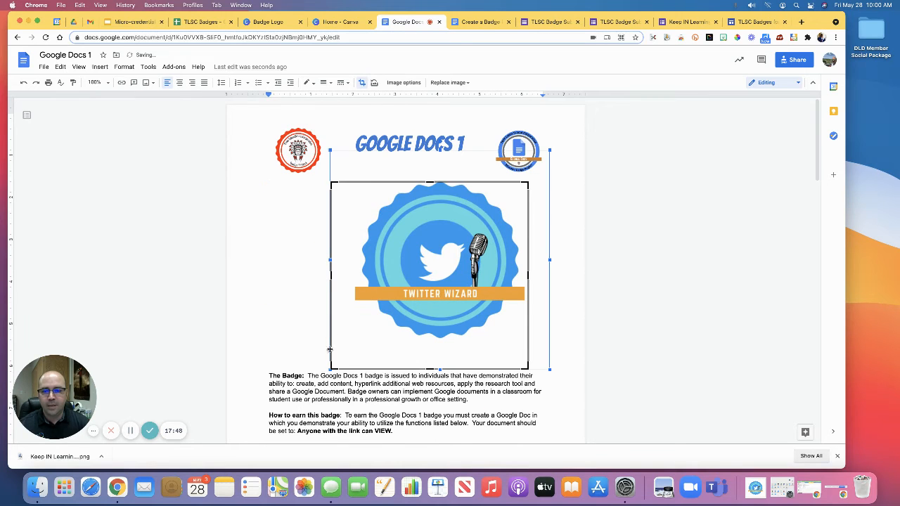
pyautogui.moveTo(331, 369); pyautogui.dragTo(356, 339)
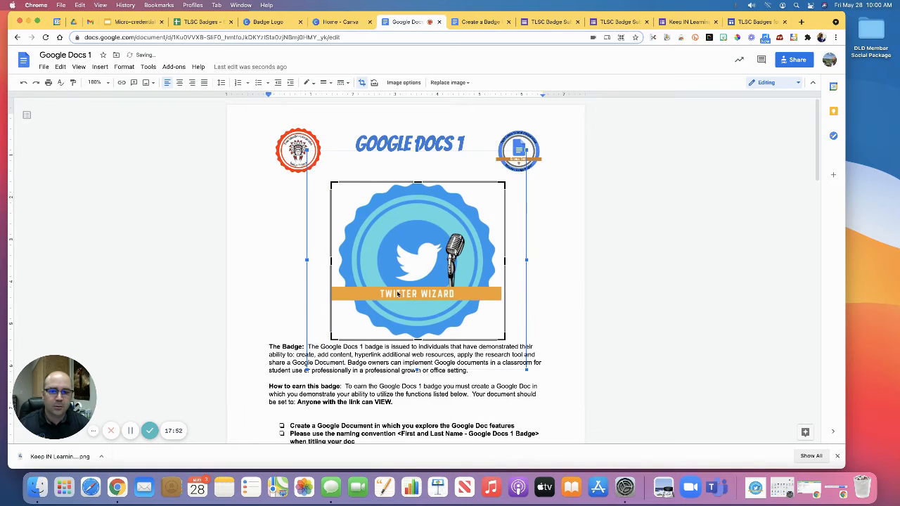
pyautogui.click(562, 307)
pyautogui.click(465, 315)
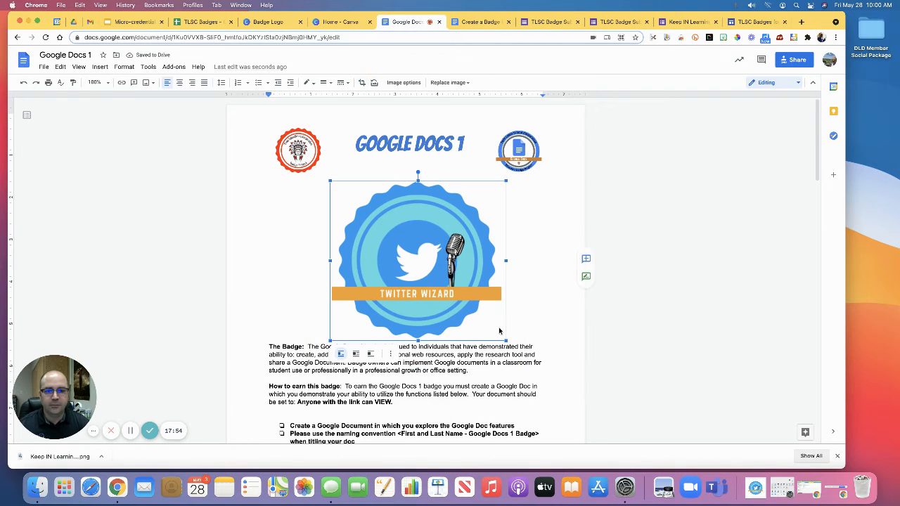
# Step: Shrink the inserted Twitter Wizard badge to roughly the size of the header badges and set it to Wrap text
pyautogui.moveTo(494, 329); pyautogui.dragTo(407, 246)
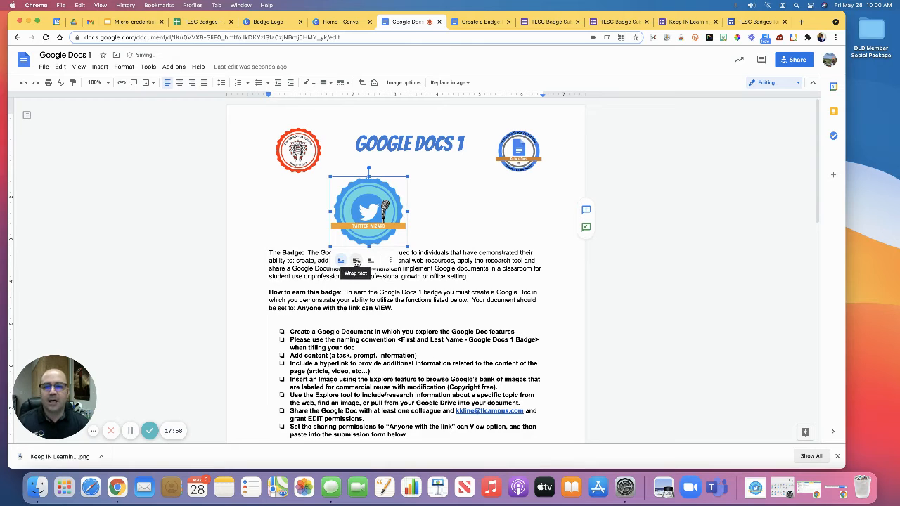
pyautogui.click(356, 260)
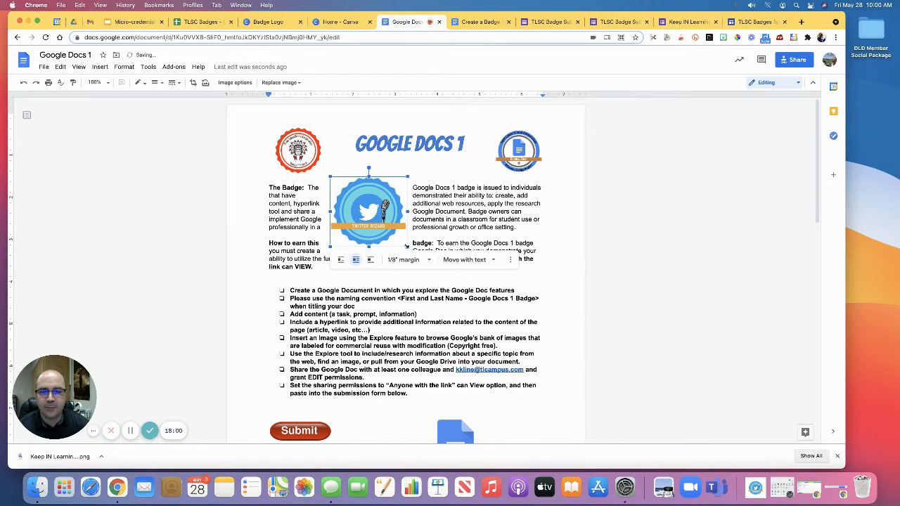
pyautogui.moveTo(406, 246); pyautogui.dragTo(388, 228)
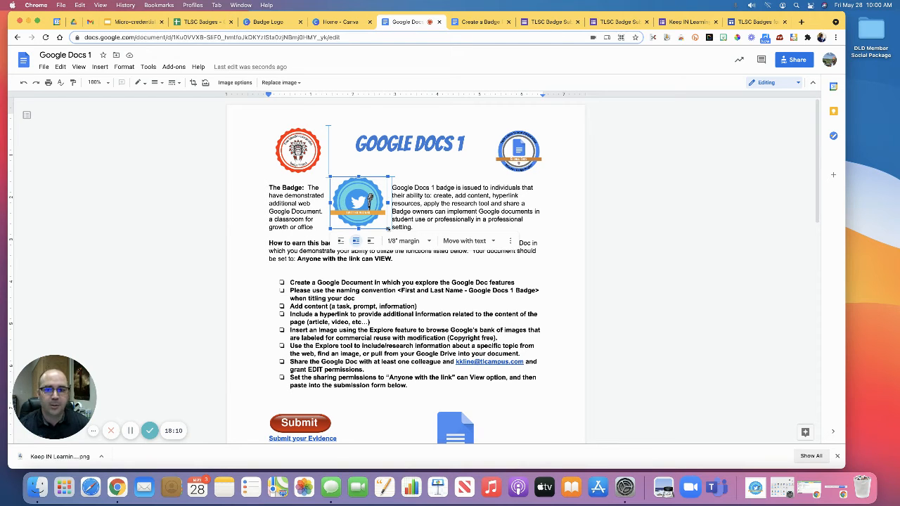
pyautogui.moveTo(388, 228); pyautogui.dragTo(389, 228)
# Step: Place the Twitter Wizard badge over the existing Google Docs badge beside the title, and delete it from the document
pyautogui.moveTo(354, 205); pyautogui.dragTo(514, 153)
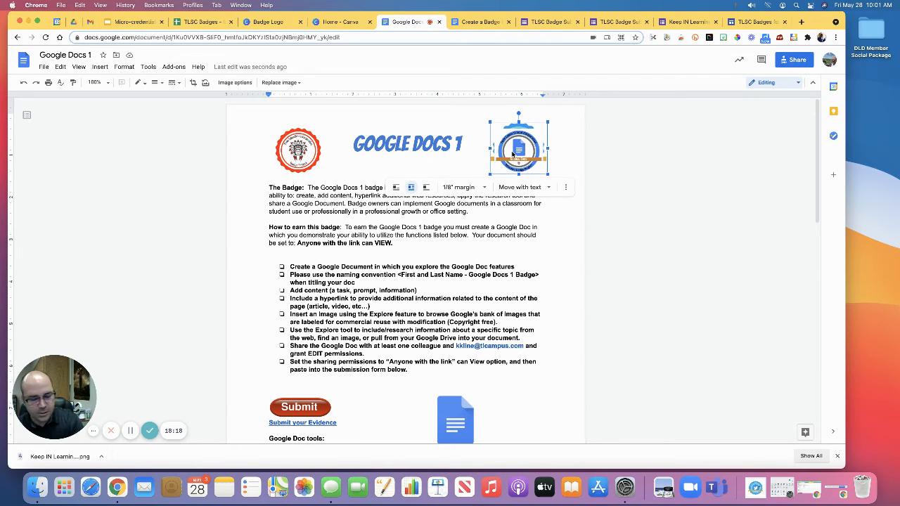
pyautogui.press('Delete')
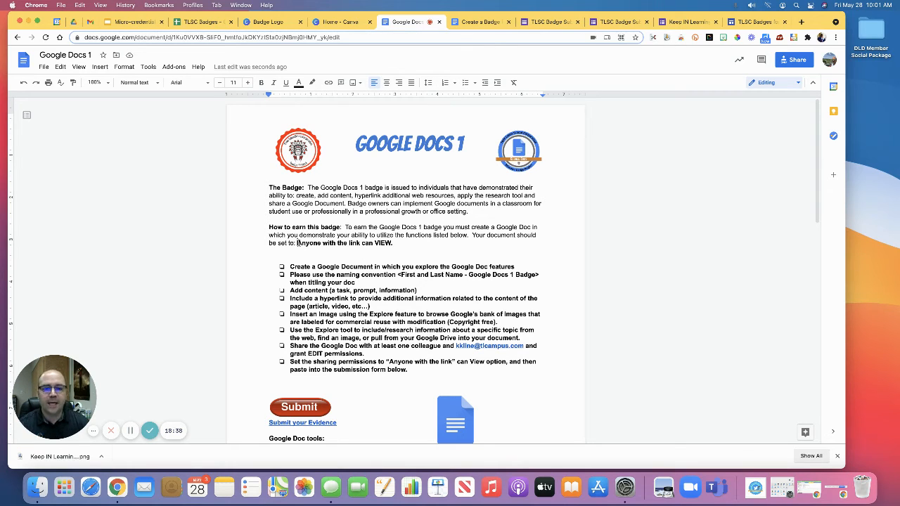
# Step: Review the Google Docs 1 badge's sharing requirement, criteria checklist, submission link, training resources and contact line
pyautogui.moveTo(298, 243); pyautogui.dragTo(425, 255)
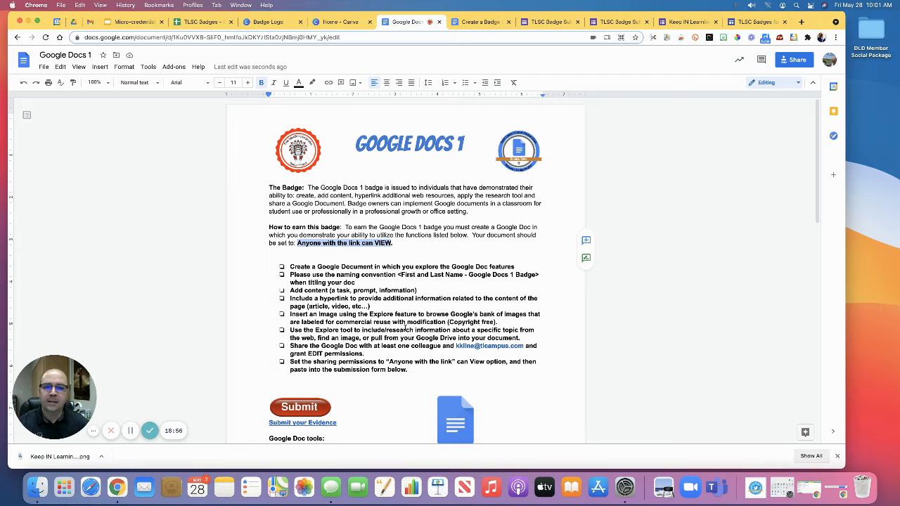
pyautogui.moveTo(289, 267); pyautogui.dragTo(384, 329)
pyautogui.scroll(-1, 381, 333)
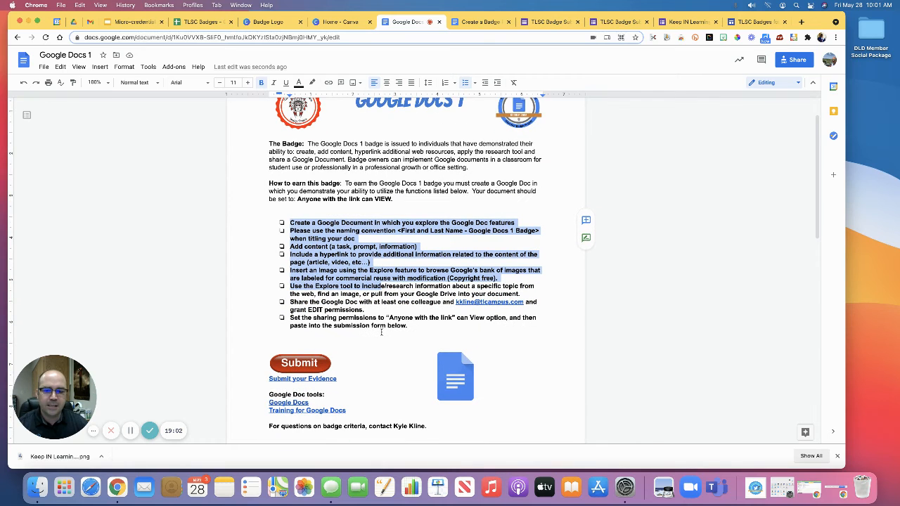
pyautogui.scroll(-1, 381, 332)
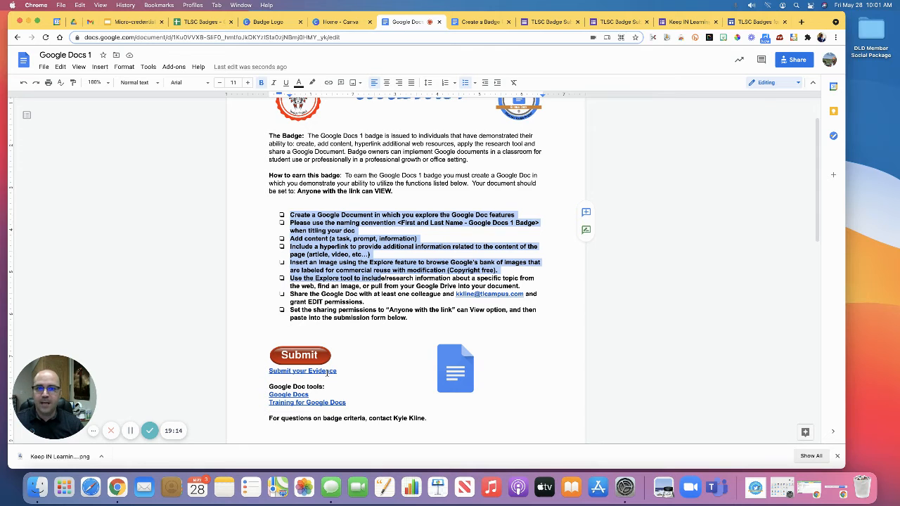
pyautogui.scroll(-2, 358, 367)
pyautogui.scroll(1, 361, 368)
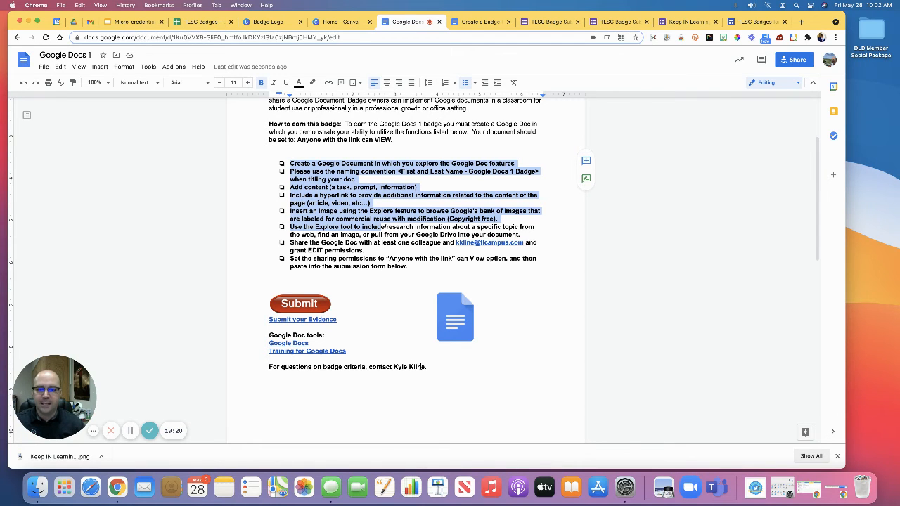
pyautogui.scroll(1, 422, 366)
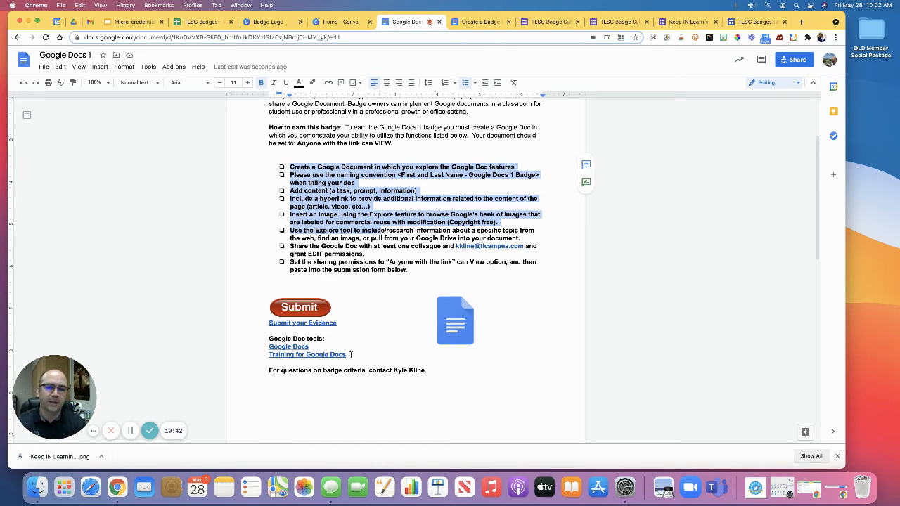
pyautogui.click(347, 238)
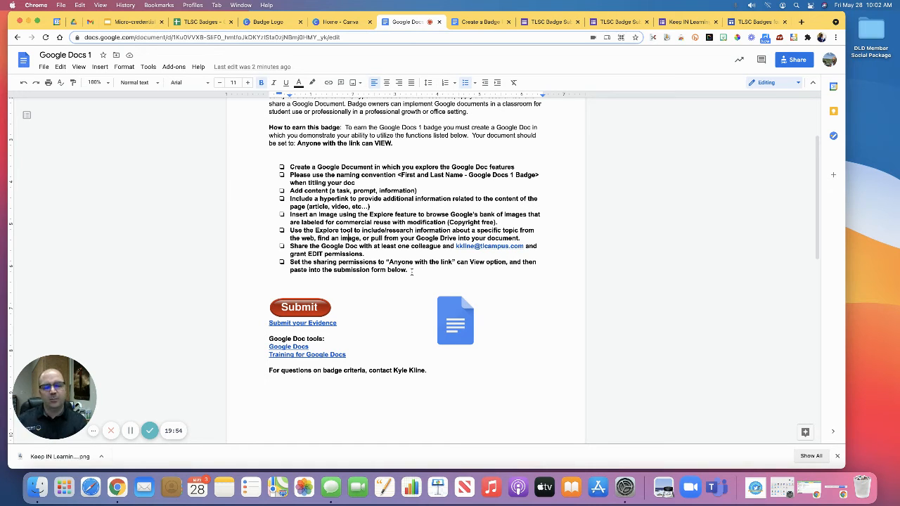
pyautogui.scroll(5, 412, 270)
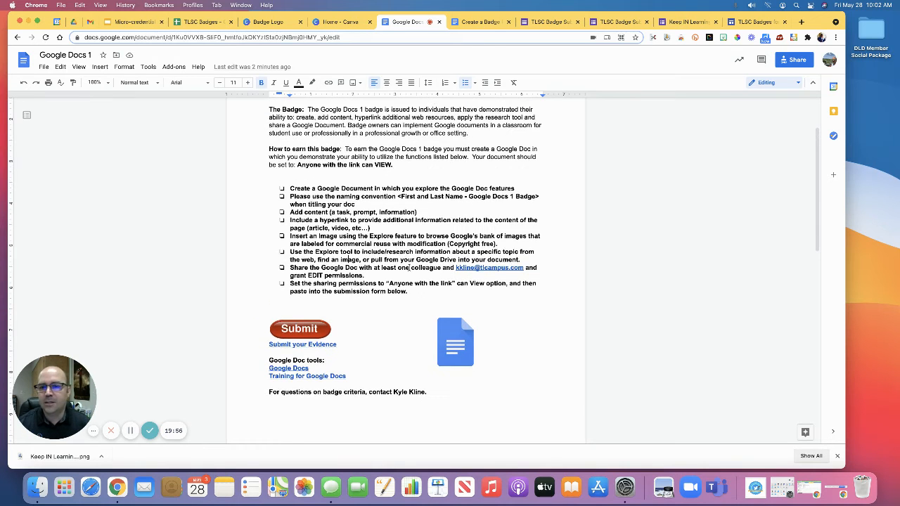
pyautogui.scroll(1, 409, 268)
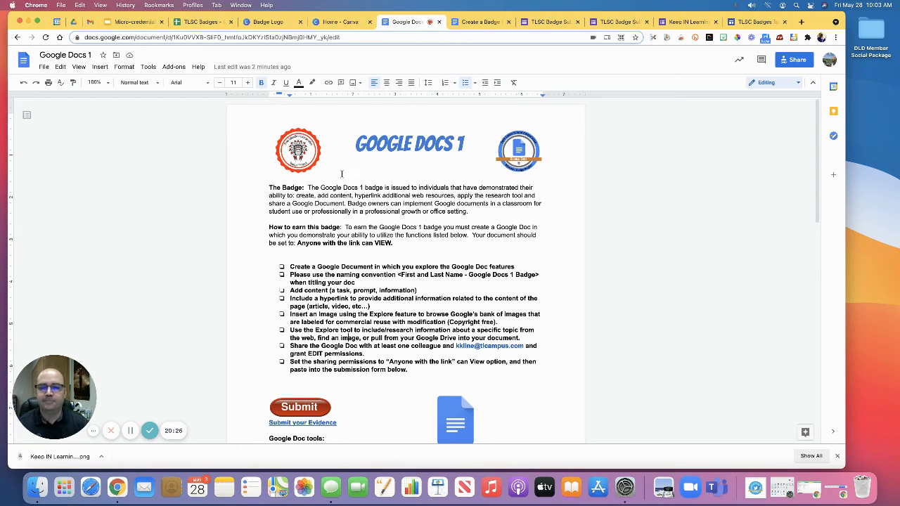
# Step: Close the Badge Logo and Canva home pages in the browser
pyautogui.click(300, 21)
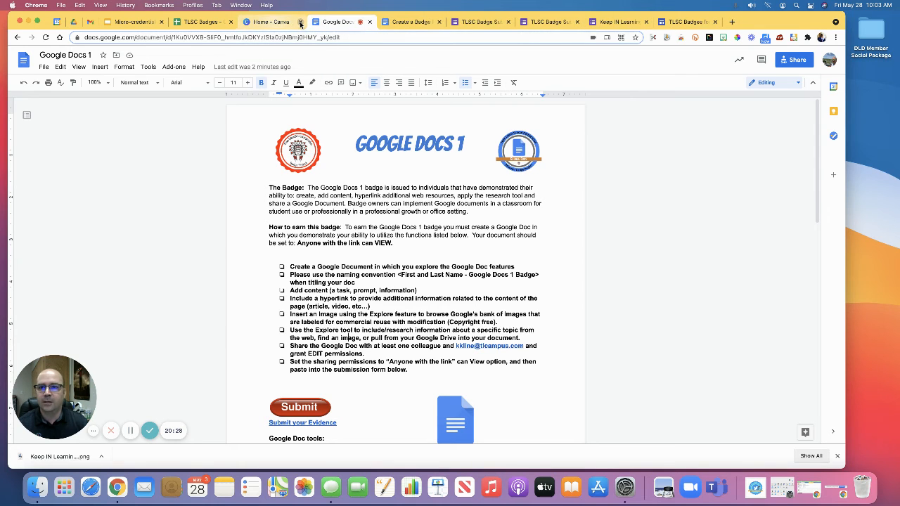
pyautogui.click(301, 22)
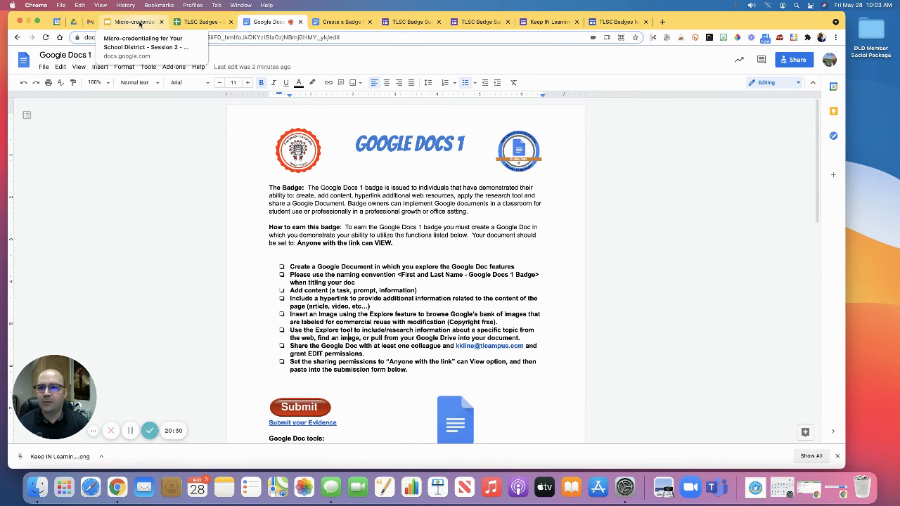
# Step: Return to the micro-credentialing deck in Google Slides and present from the Micro-credential criteria slide through to Badge submissions
pyautogui.click(140, 23)
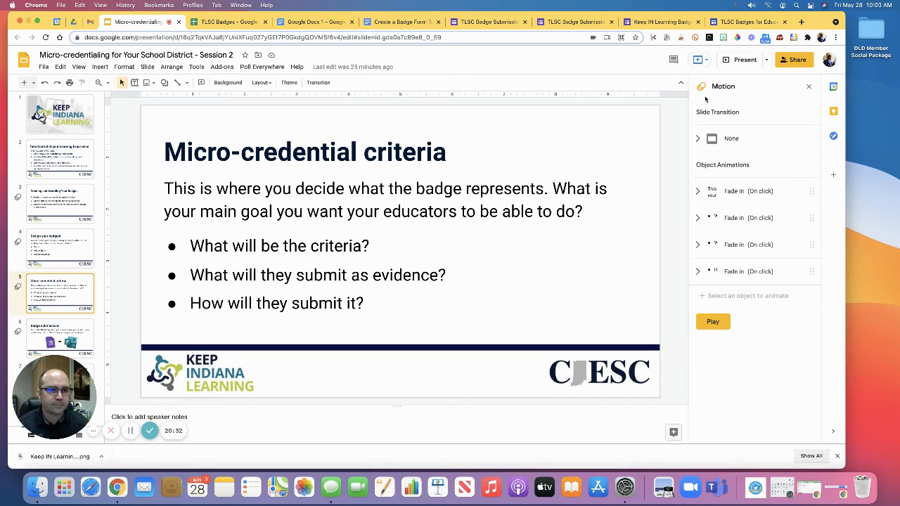
pyautogui.click(733, 61)
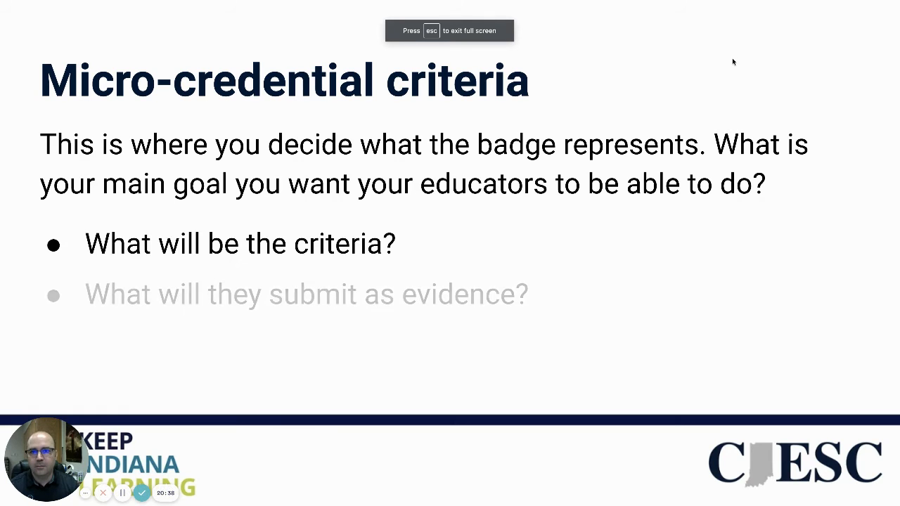
pyautogui.press('Right')
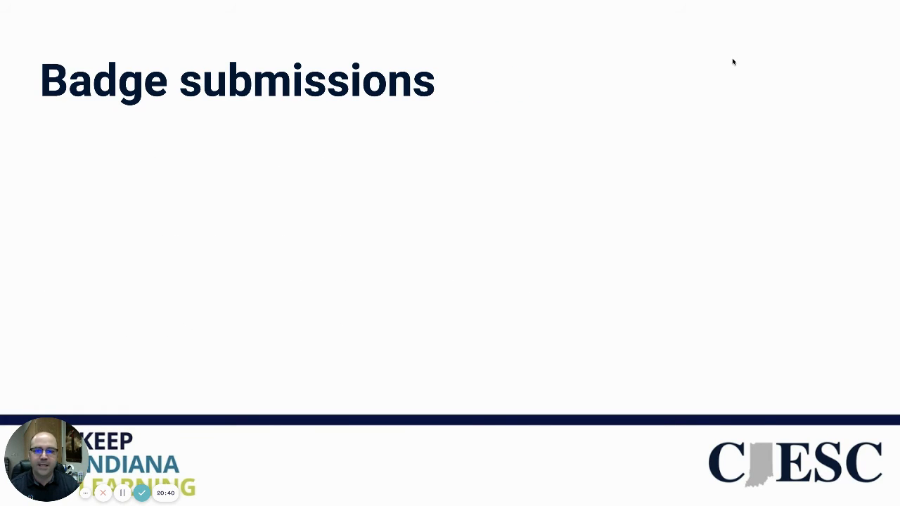
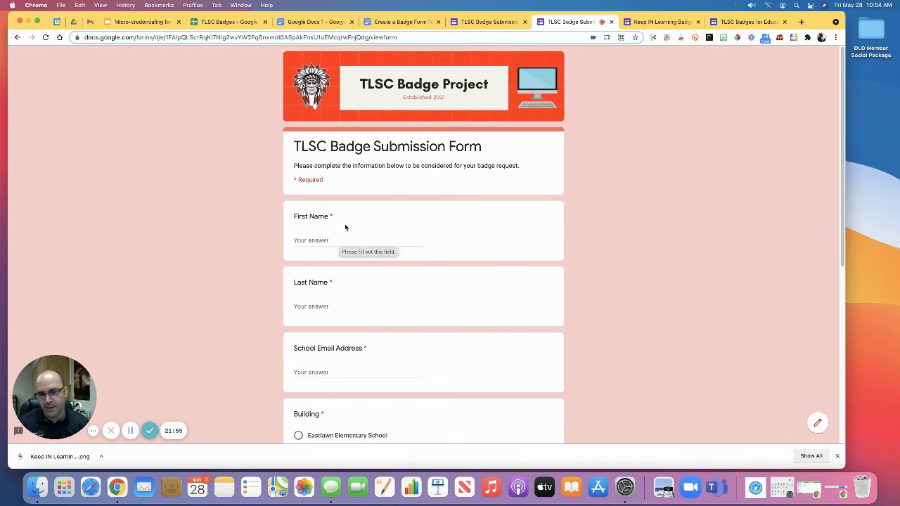
# Step: Review the live TLSC Badge Submission Form's name, school email, building, badge and evidence link fields
pyautogui.scroll(-4, 443, 311)
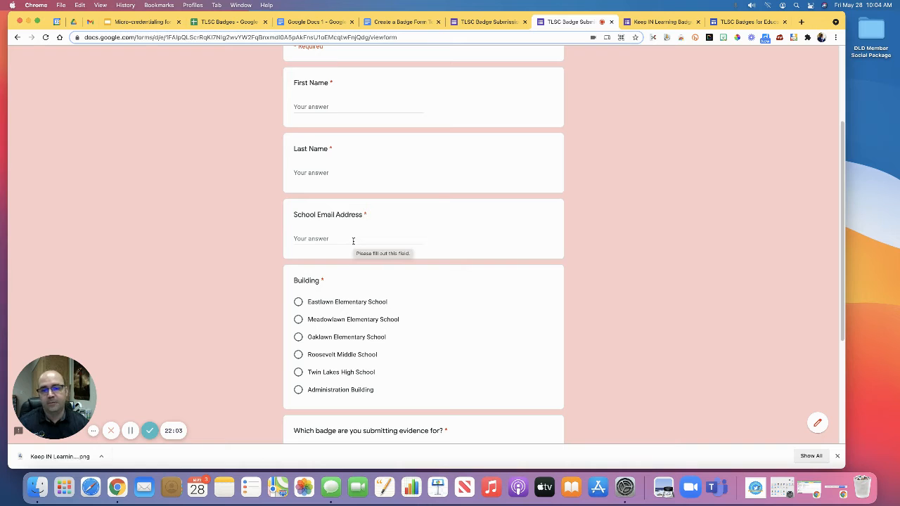
pyautogui.scroll(-4, 450, 282)
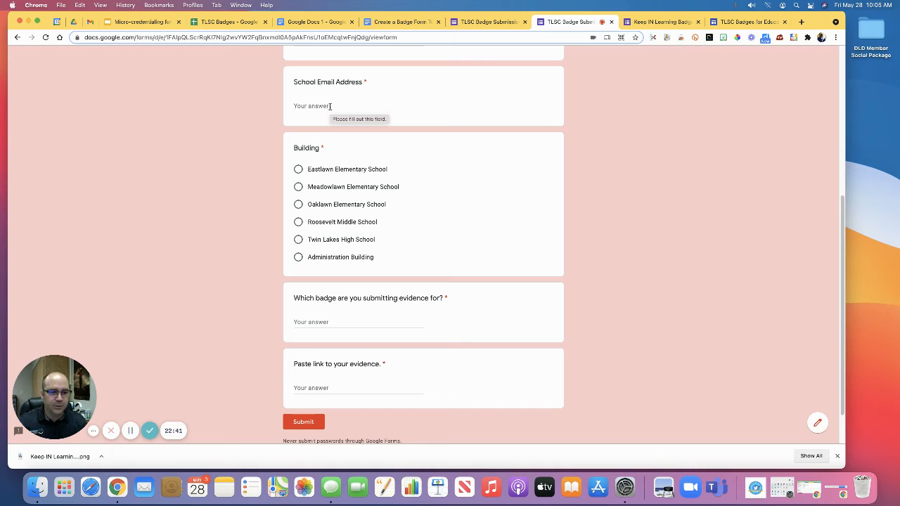
pyautogui.scroll(2, 378, 173)
pyautogui.scroll(6, 378, 173)
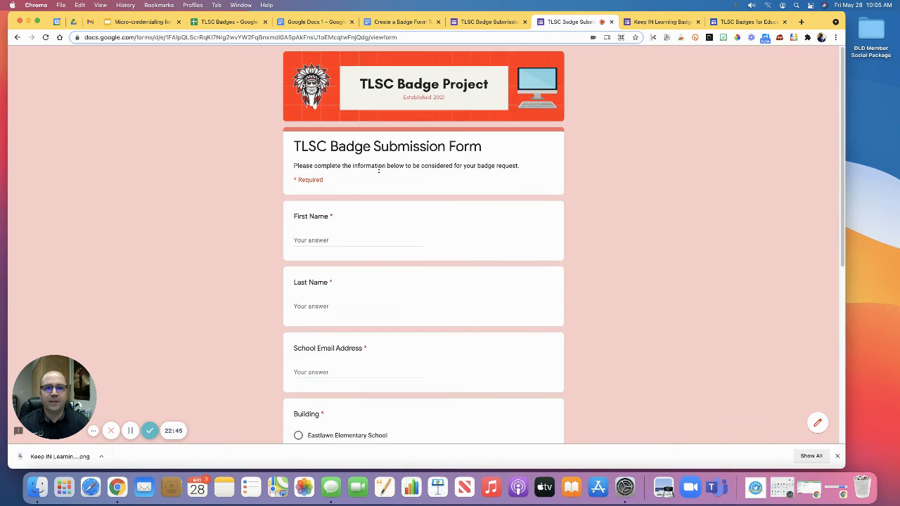
# Step: Switch to the TLSC Badge Submission Form editor and open its Form Notifications add-on configuration
pyautogui.click(487, 23)
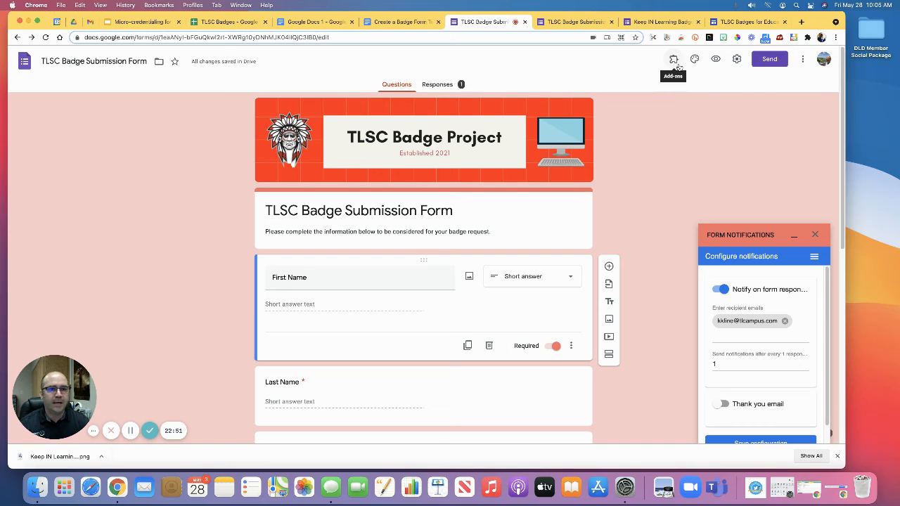
pyautogui.click(815, 235)
pyautogui.click(674, 60)
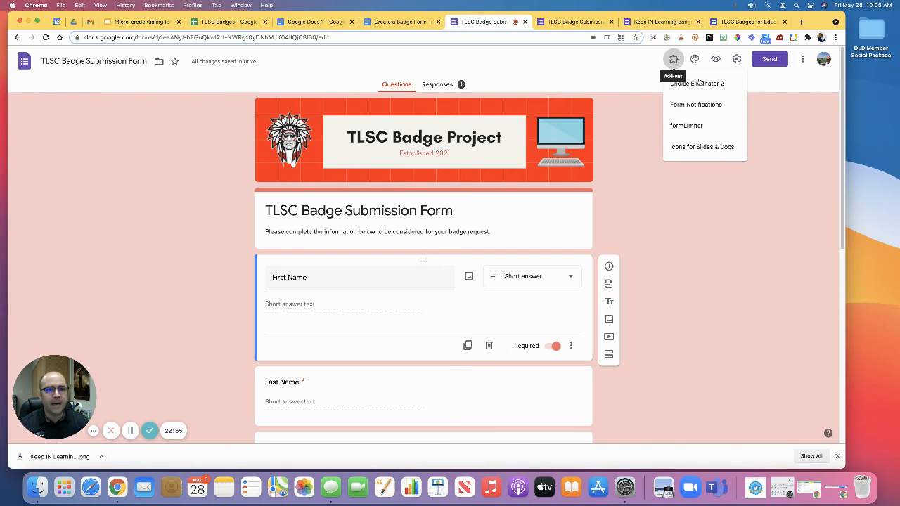
pyautogui.click(684, 107)
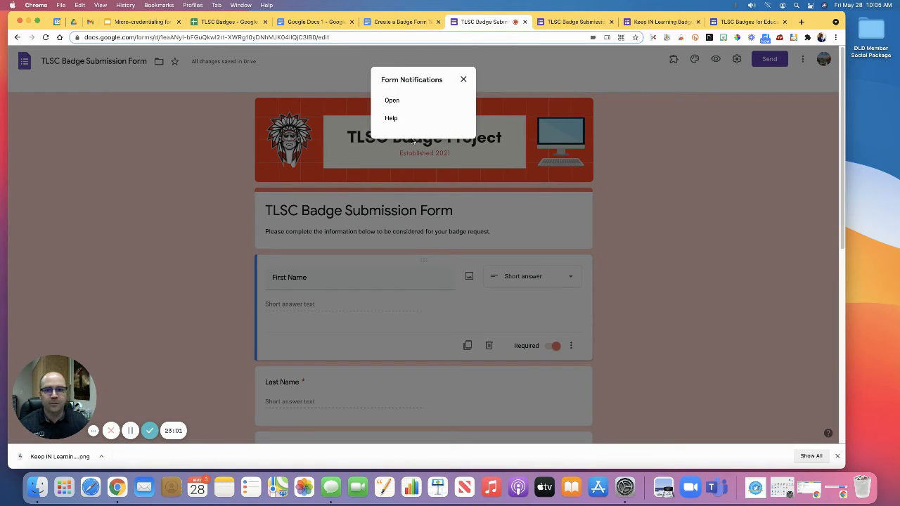
pyautogui.click(395, 105)
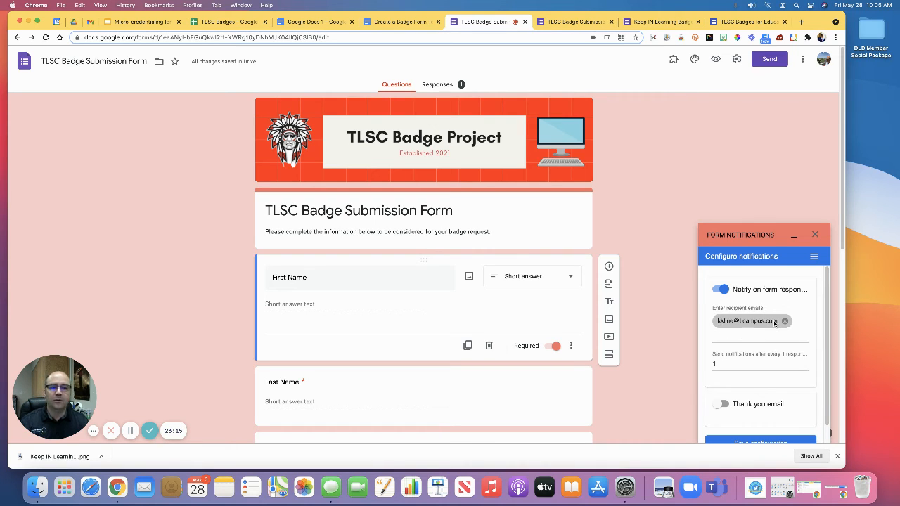
# Step: Try sending notifications after every 10 responses, restore the interval to 1, and close the notification settings
pyautogui.click(732, 366)
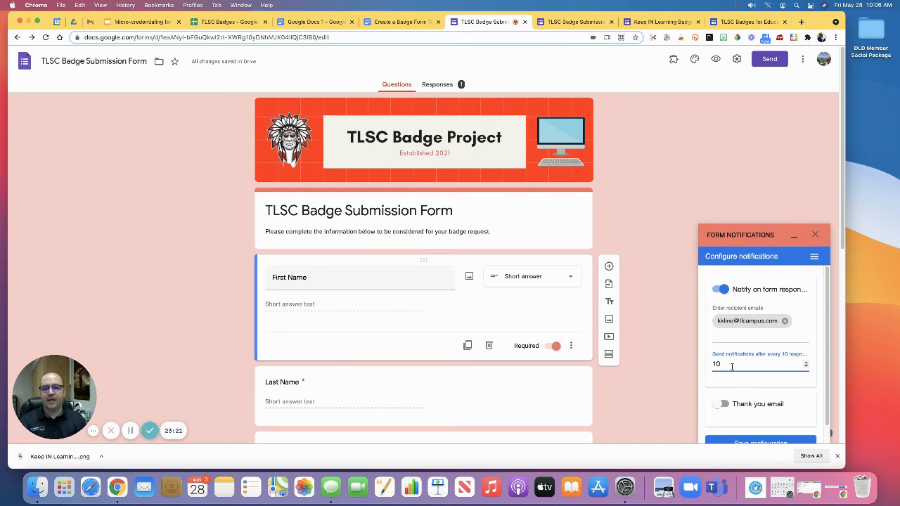
pyautogui.press('BackSpace')
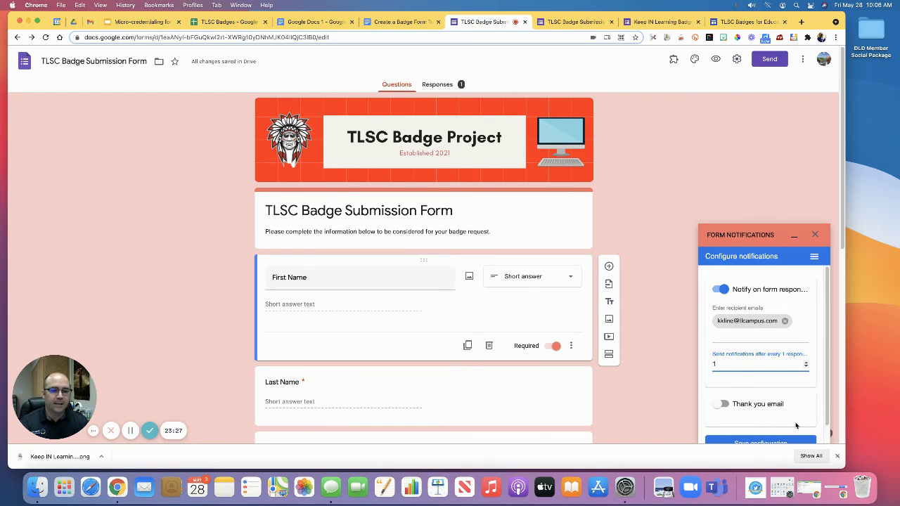
pyautogui.click(837, 455)
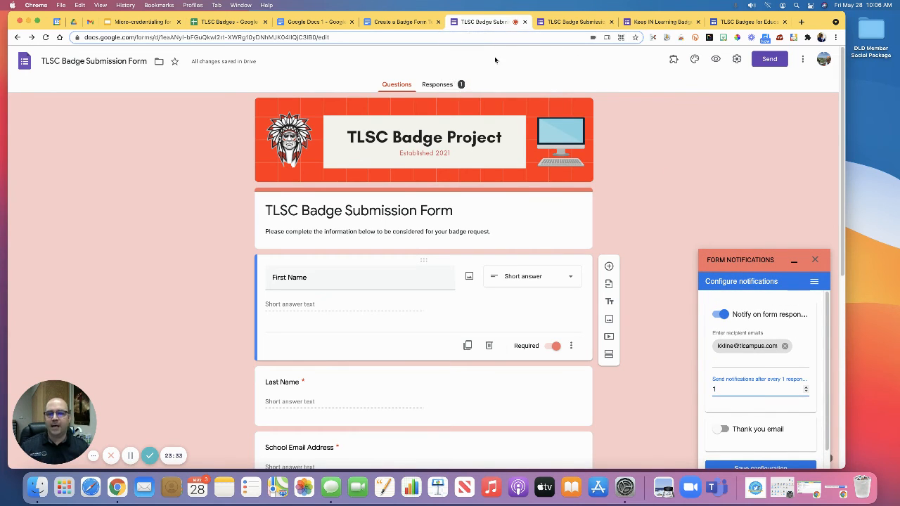
pyautogui.click(816, 261)
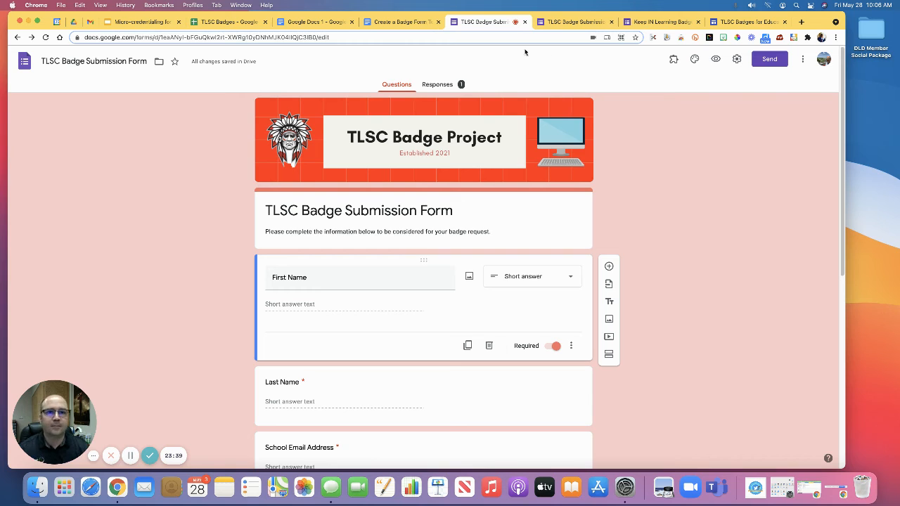
# Step: In the Keep IN Learning Badge Submissions form, turn the untitled question into a required short-answer "First Name" question
pyautogui.click(662, 22)
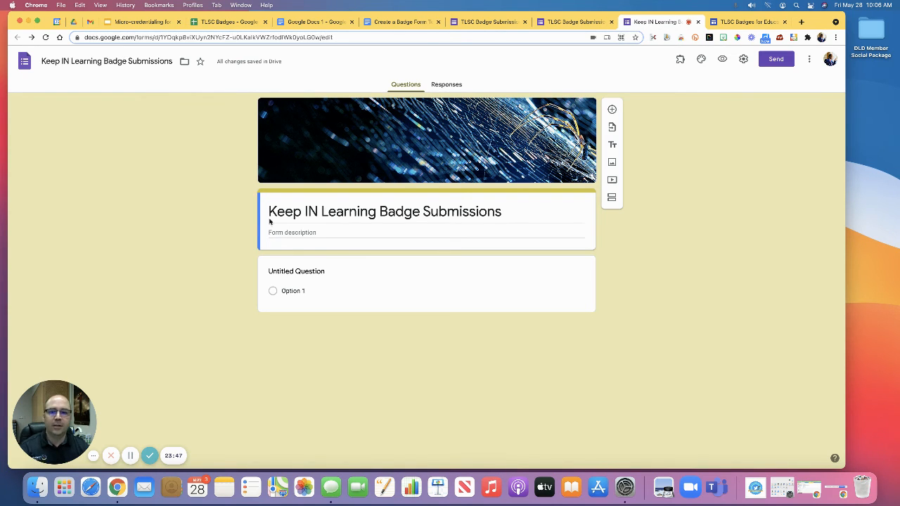
pyautogui.click(302, 273)
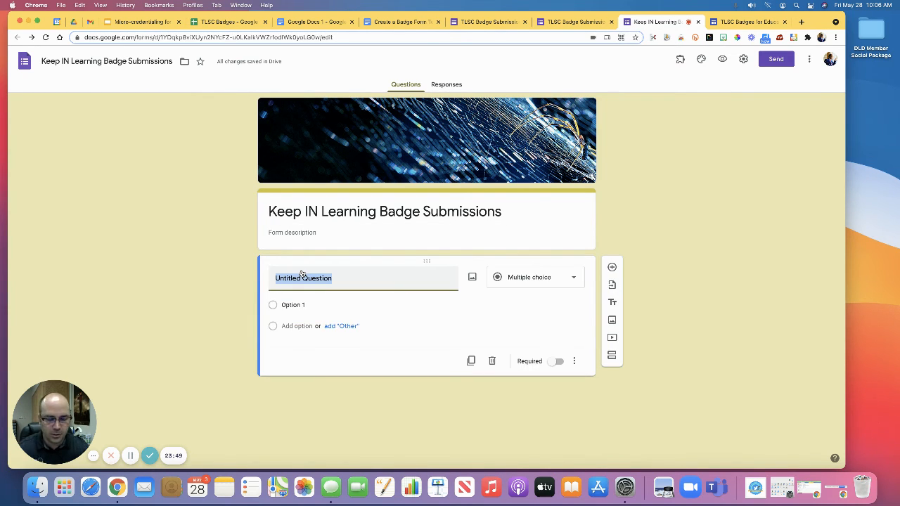
pyautogui.write('First Name')
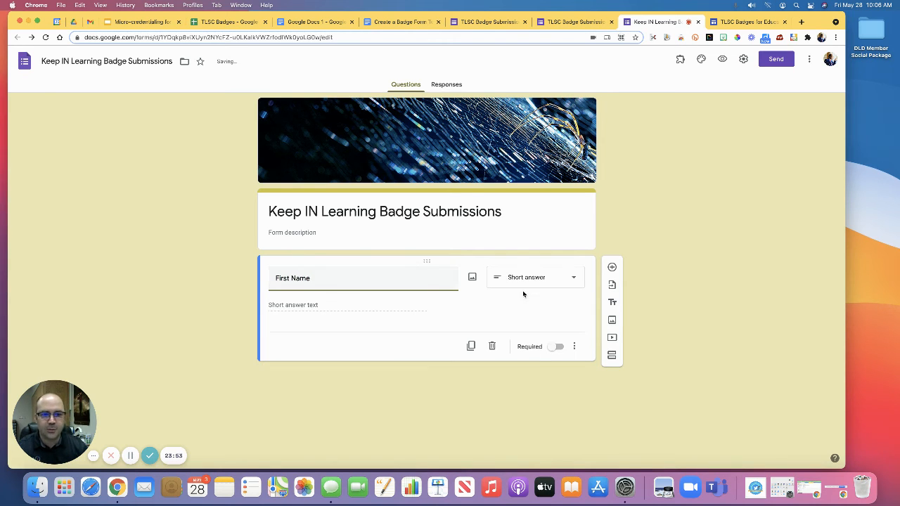
pyautogui.click(559, 347)
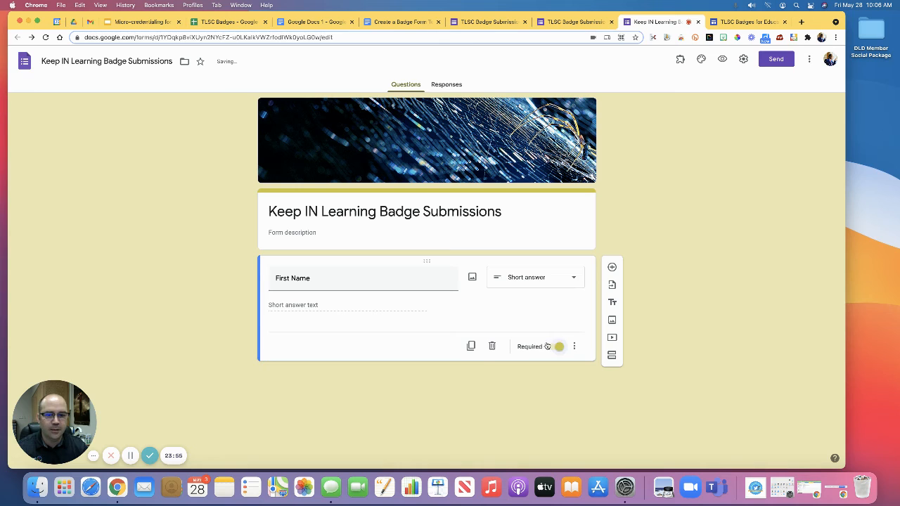
# Step: Duplicate the First Name question to add required short-answer questions titled "Last Name" and "Email Address"
pyautogui.click(469, 349)
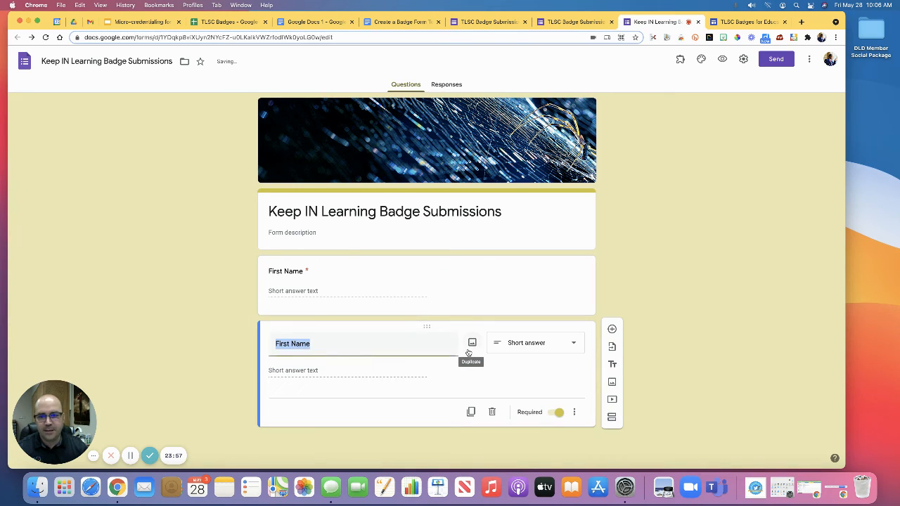
pyautogui.write('Last Name')
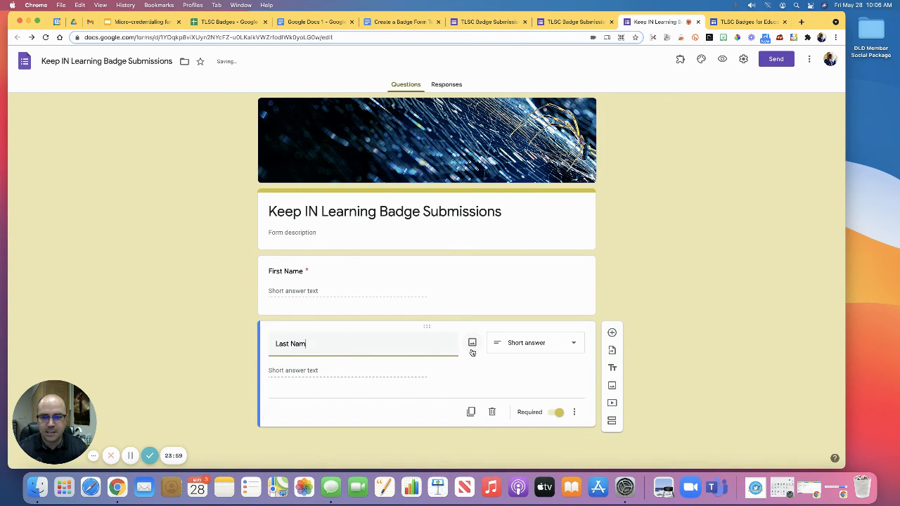
pyautogui.click(471, 413)
pyautogui.write('Email Address')
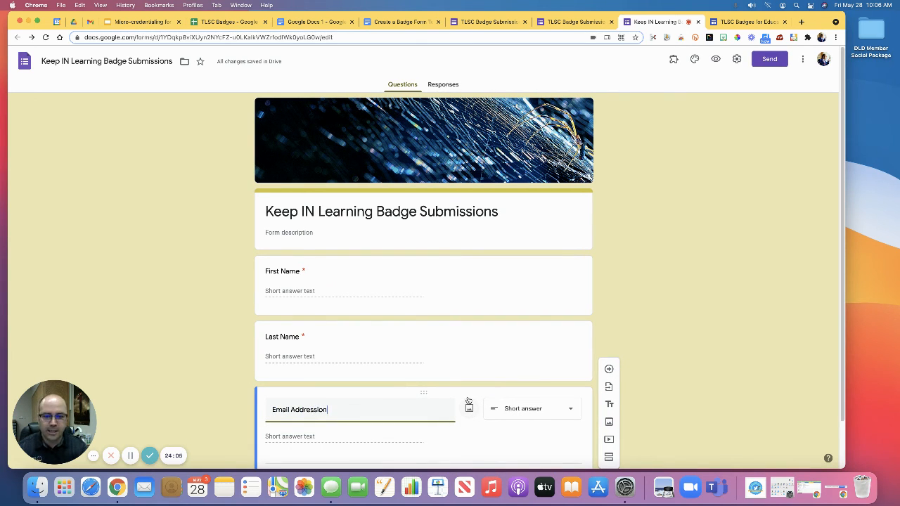
pyautogui.click(704, 293)
# Step: Duplicate the Email Address question, title the copy "School Location" and change its type to Multiple choice
pyautogui.scroll(-2, 704, 293)
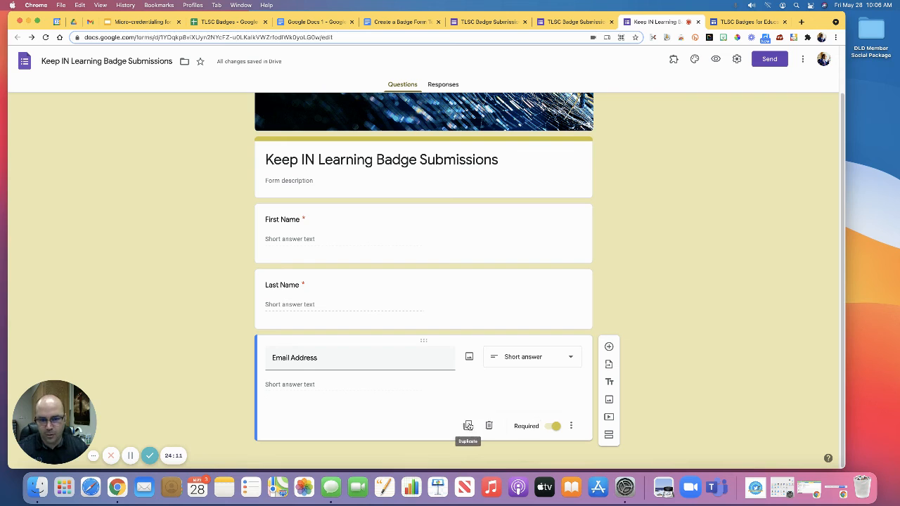
pyautogui.click(468, 425)
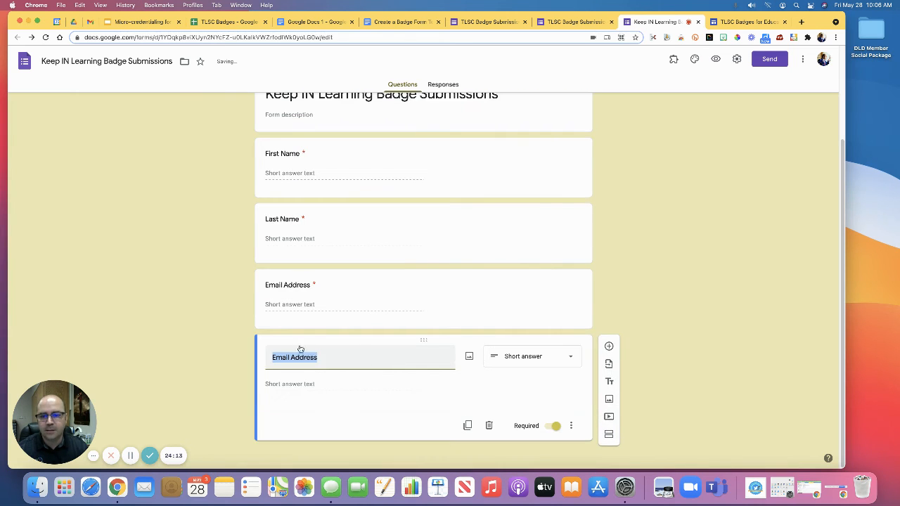
pyautogui.write('School Location')
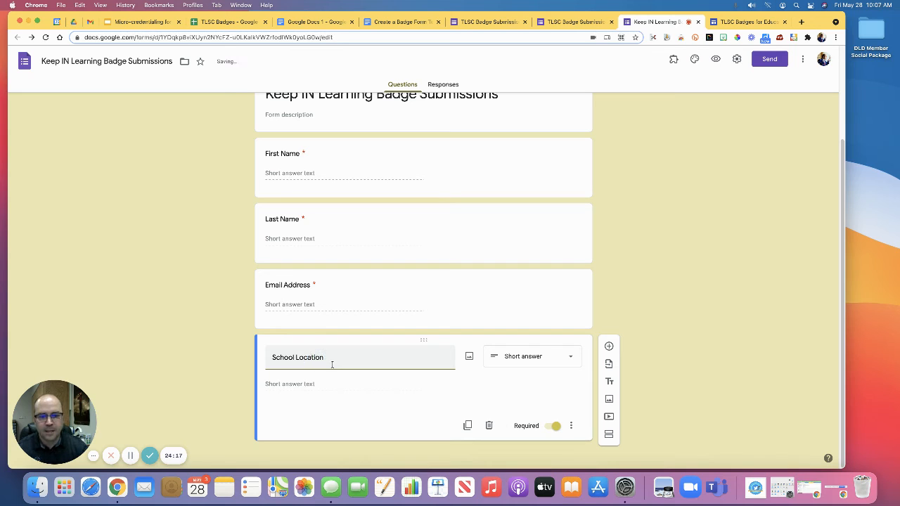
pyautogui.click(535, 357)
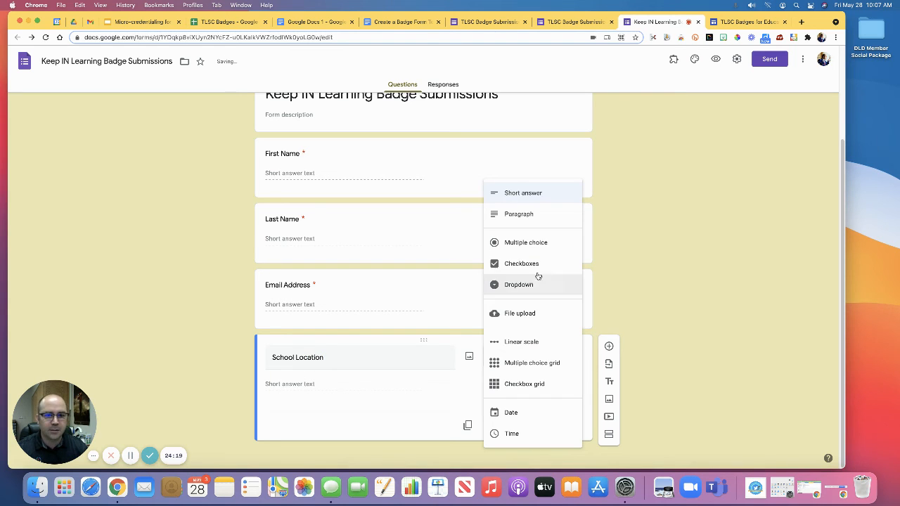
pyautogui.click(512, 242)
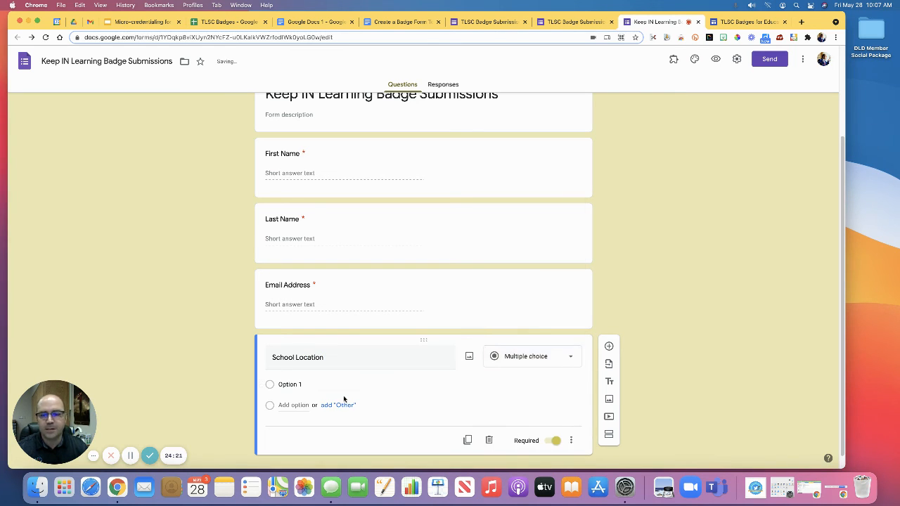
# Step: Give the School Location question two answer options, "Here" and "There"
pyautogui.click(316, 385)
pyautogui.write('Here')
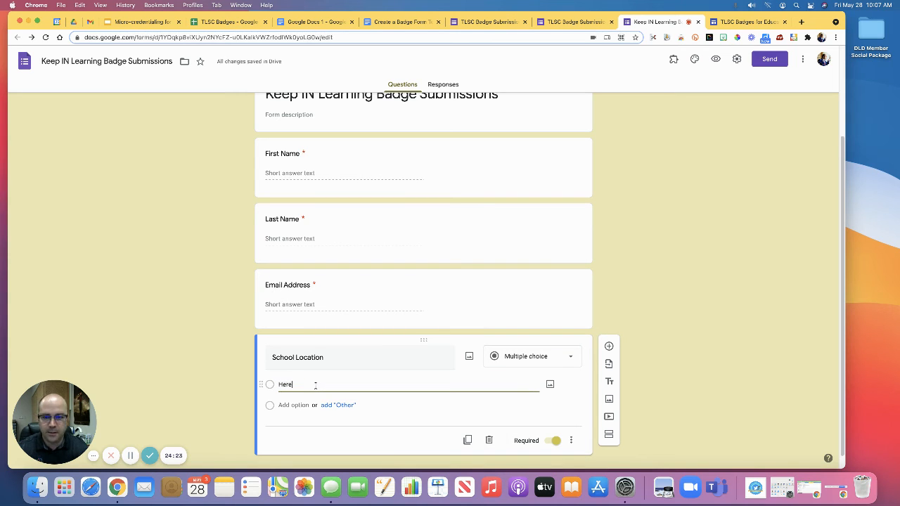
pyautogui.press('Return')
pyautogui.write('There')
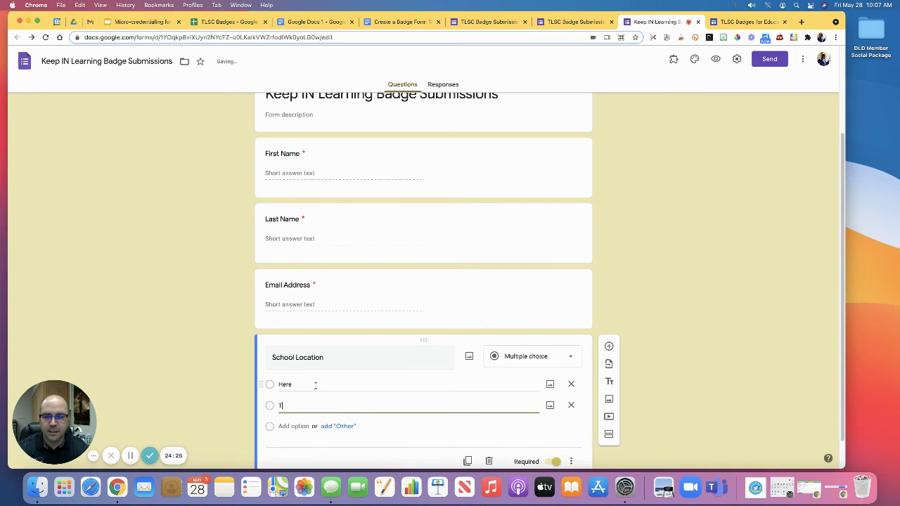
pyautogui.click(663, 366)
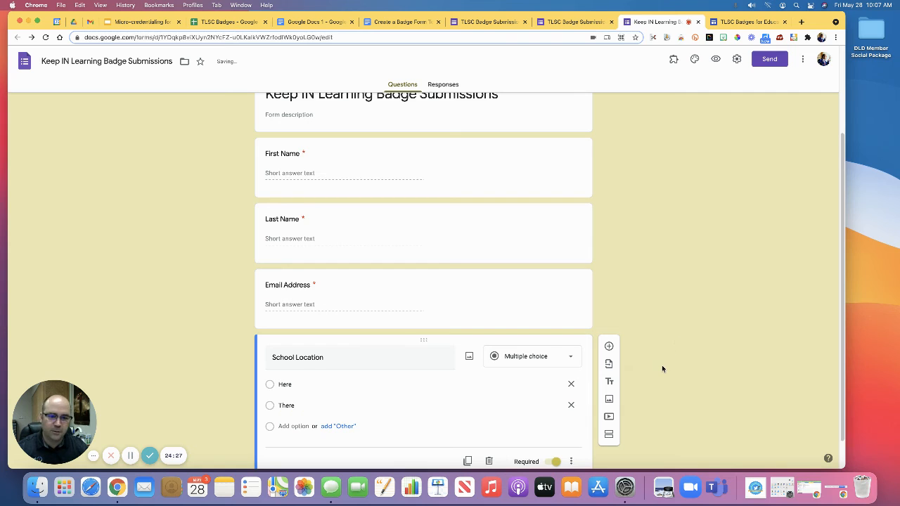
# Step: Duplicate the School Location question and title the copy "Badge"
pyautogui.scroll(-1, 662, 367)
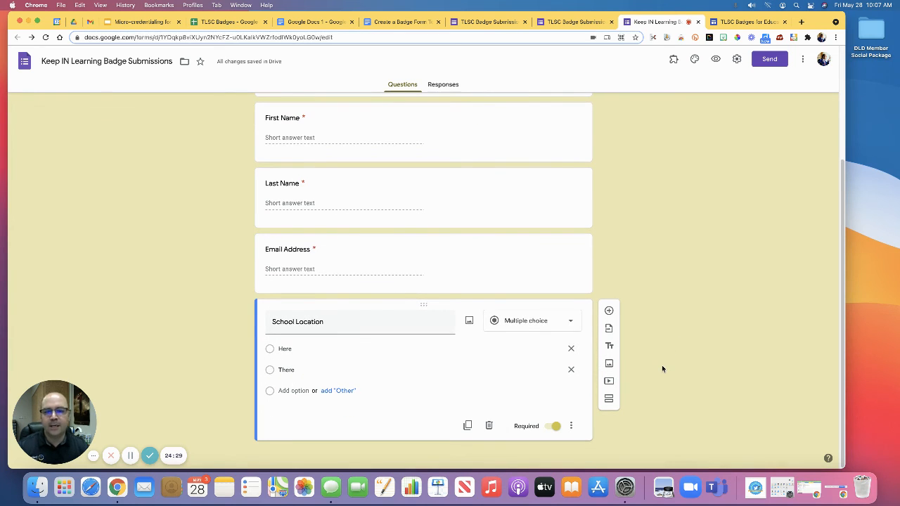
pyautogui.click(468, 425)
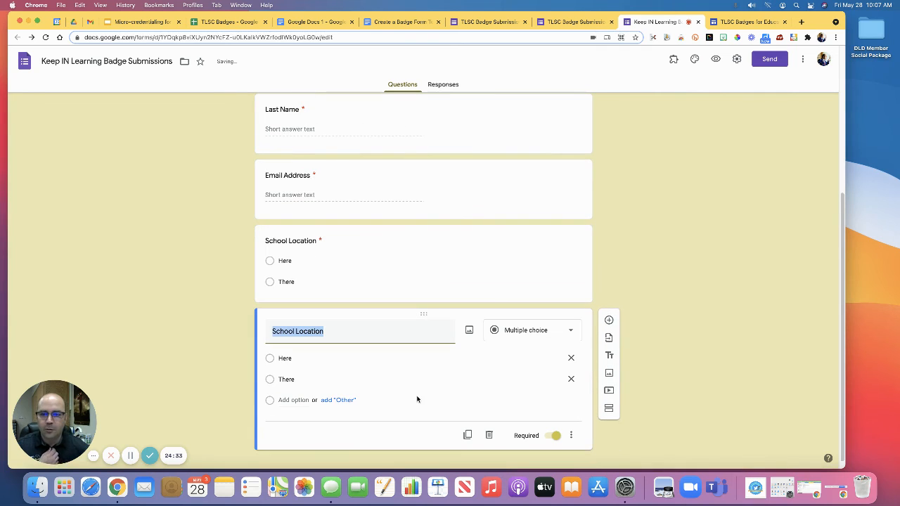
pyautogui.write('Badge')
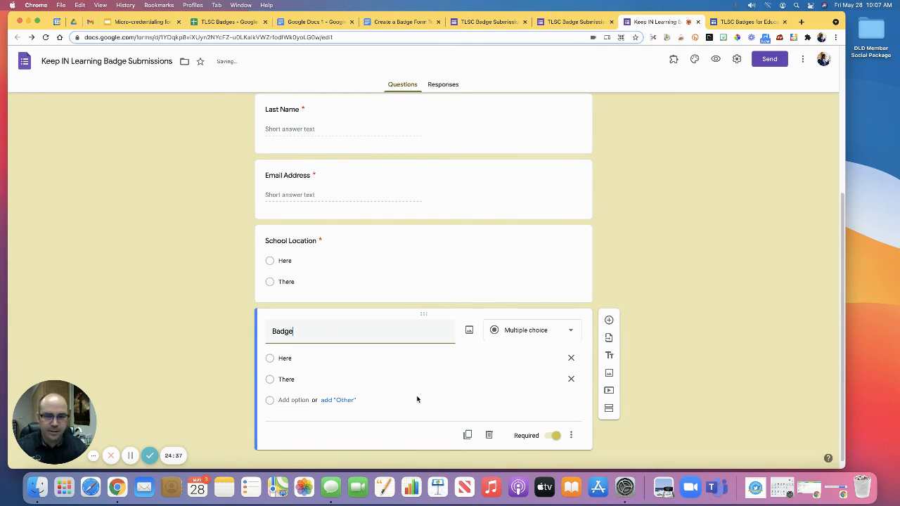
# Step: Check the badge question's wording in the TLSC form and retitle the Badge question "What badge you are submitting evidence for?"
pyautogui.click(485, 22)
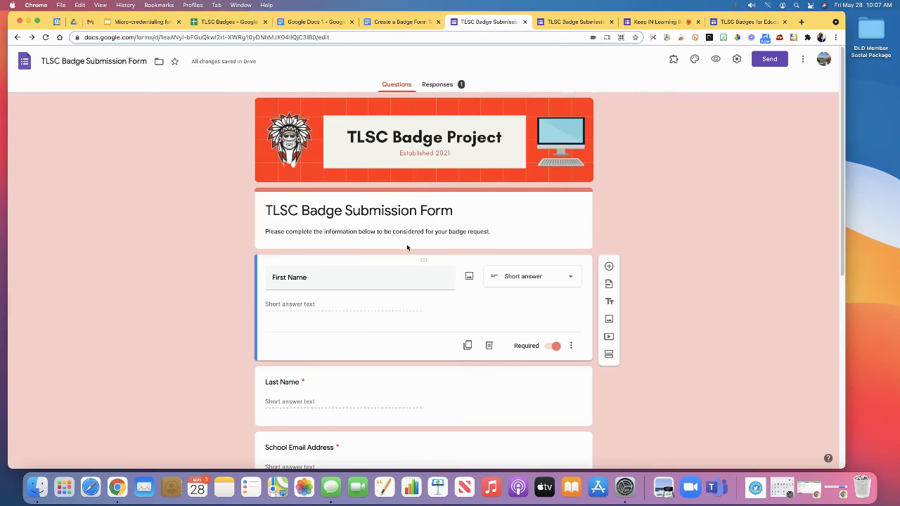
pyautogui.scroll(-5, 417, 224)
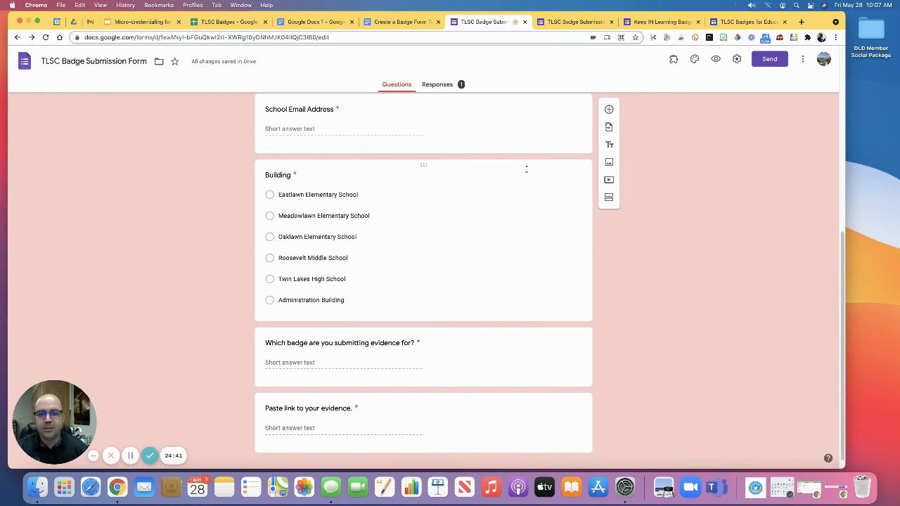
pyautogui.click(654, 22)
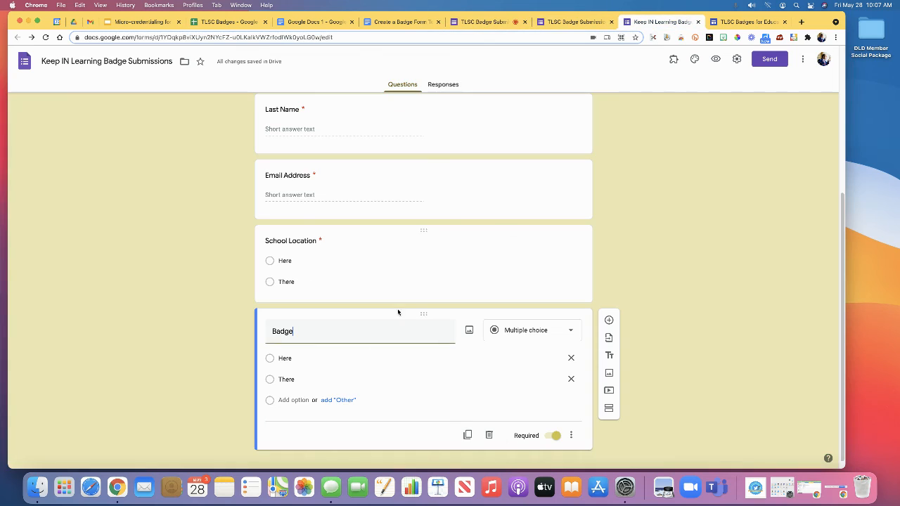
pyautogui.moveTo(307, 335); pyautogui.dragTo(273, 331)
pyautogui.write('What badge you are submitting evident')
pyautogui.write('e for?')
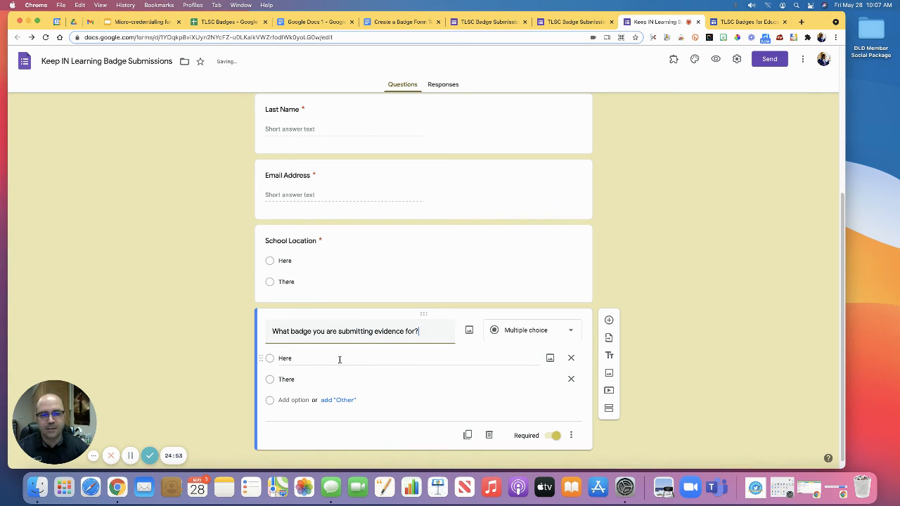
# Step: Change the badge evidence question's type from Multiple choice to Short answer
pyautogui.scroll(-1, 359, 361)
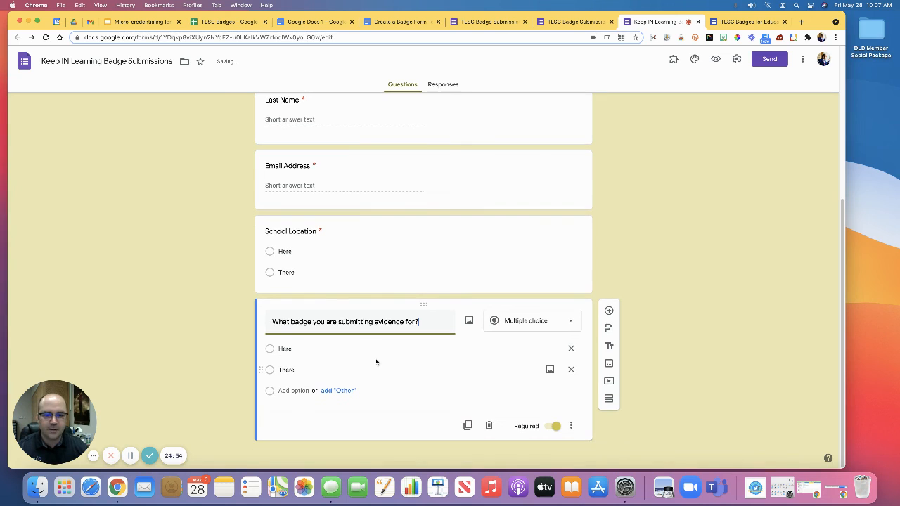
pyautogui.click(537, 323)
pyautogui.click(511, 202)
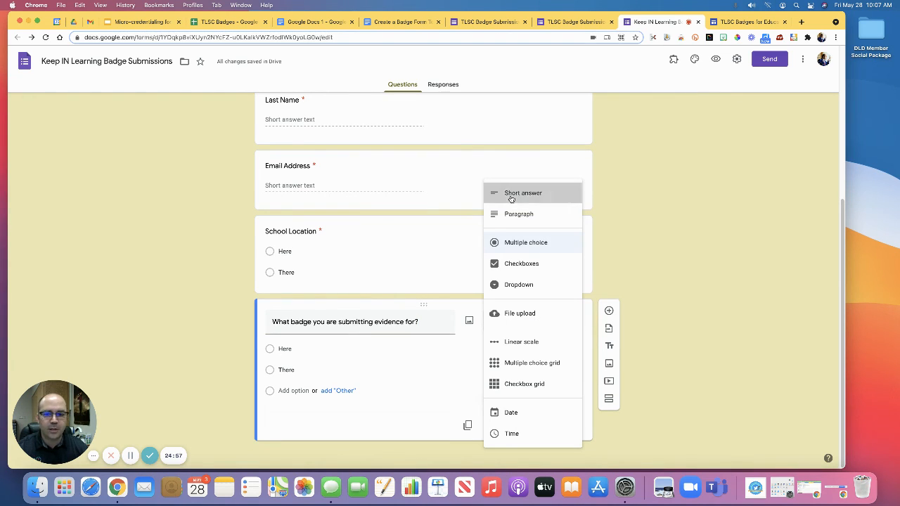
# Step: Duplicate the badge question as a short-answer question and title the copy "Evidence link"
pyautogui.click(467, 426)
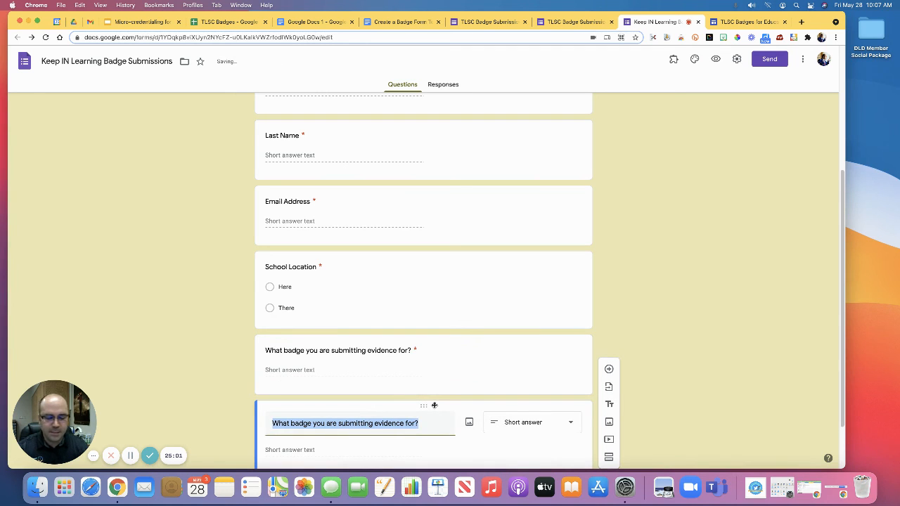
pyautogui.write('Evidence')
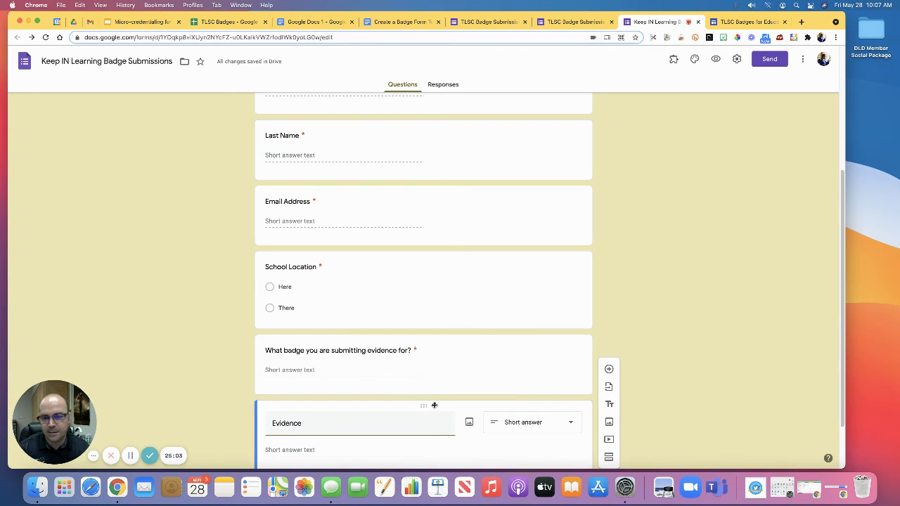
pyautogui.write(' (ink')
pyautogui.click(665, 310)
# Step: Check the form's installed add-ons, search the Google Workspace Marketplace for "notification", and close the marketplace
pyautogui.scroll(5, 701, 374)
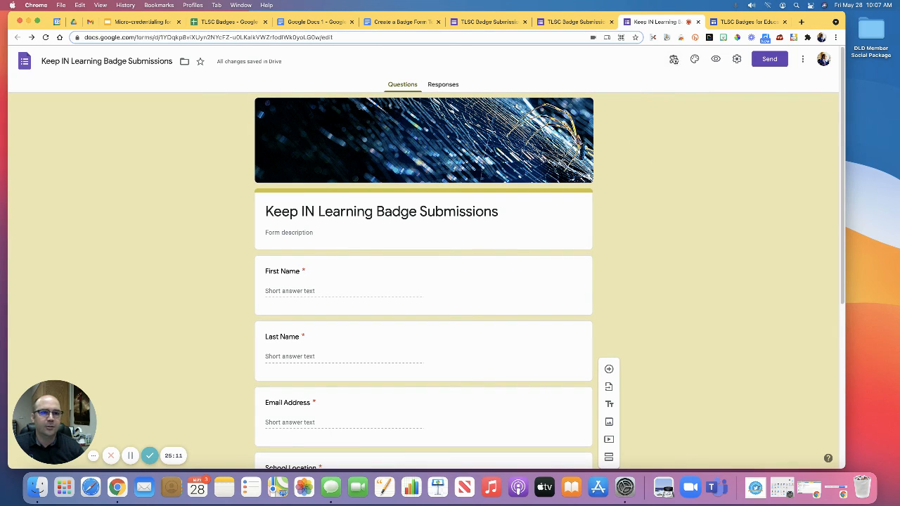
pyautogui.click(675, 60)
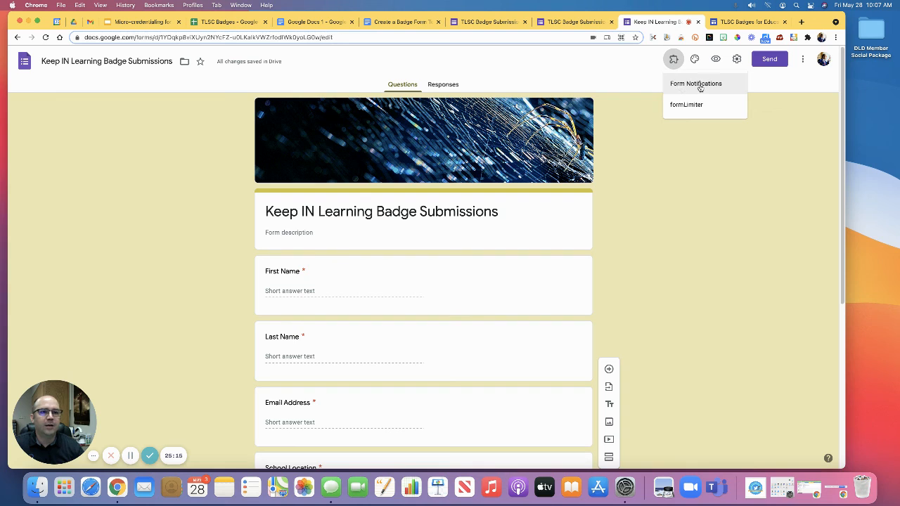
pyautogui.click(630, 80)
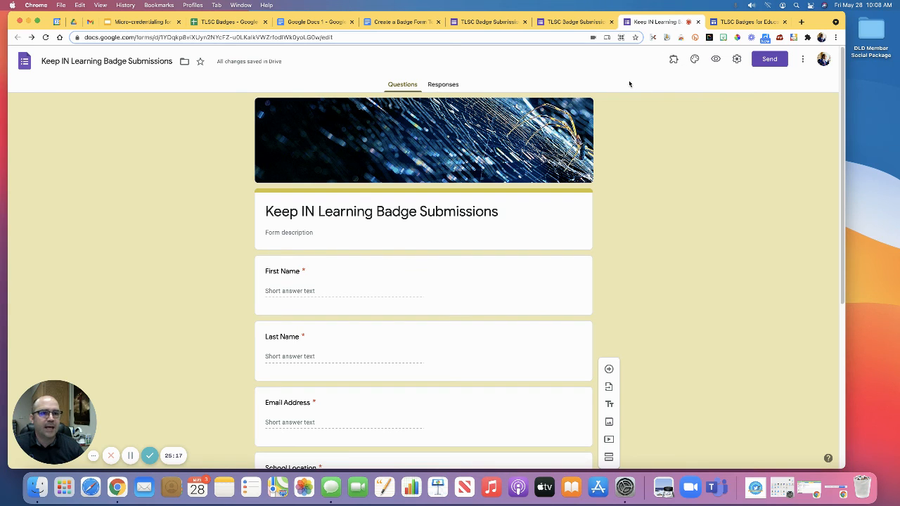
pyautogui.click(803, 62)
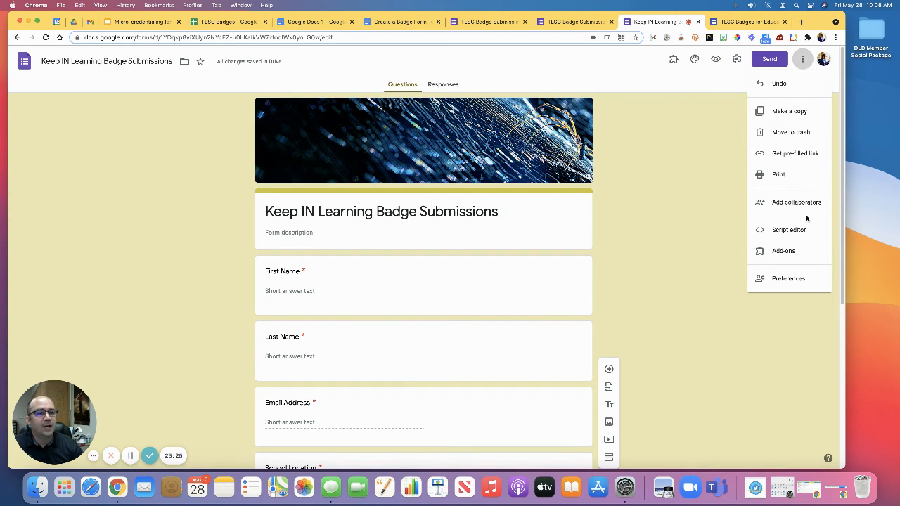
pyautogui.click(790, 249)
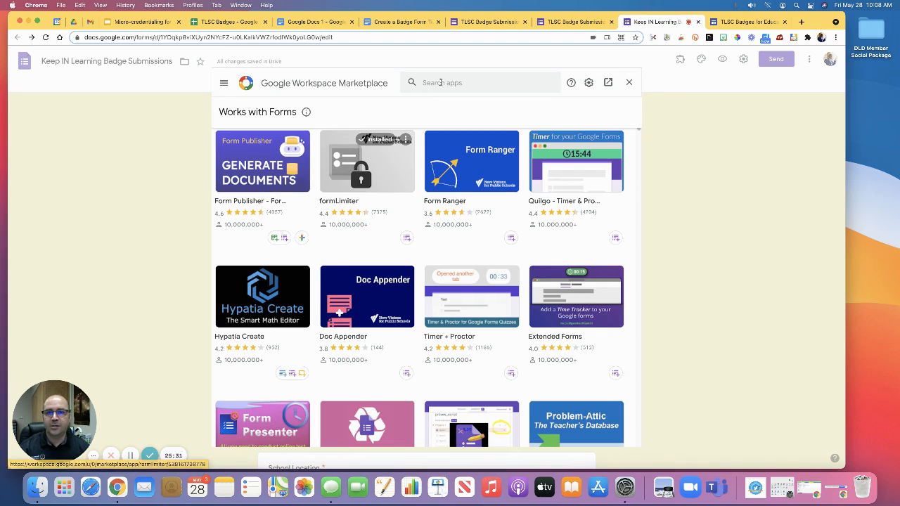
pyautogui.click(441, 82)
pyautogui.write('notification')
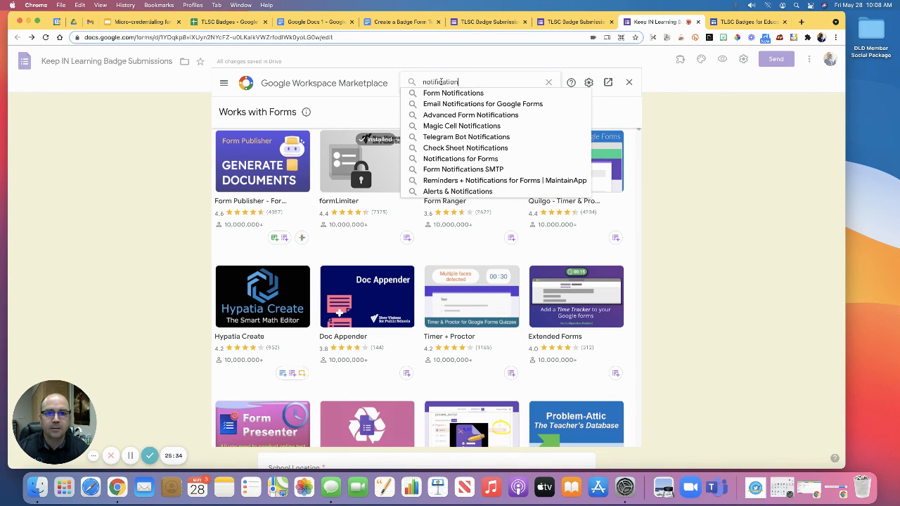
pyautogui.press('Return')
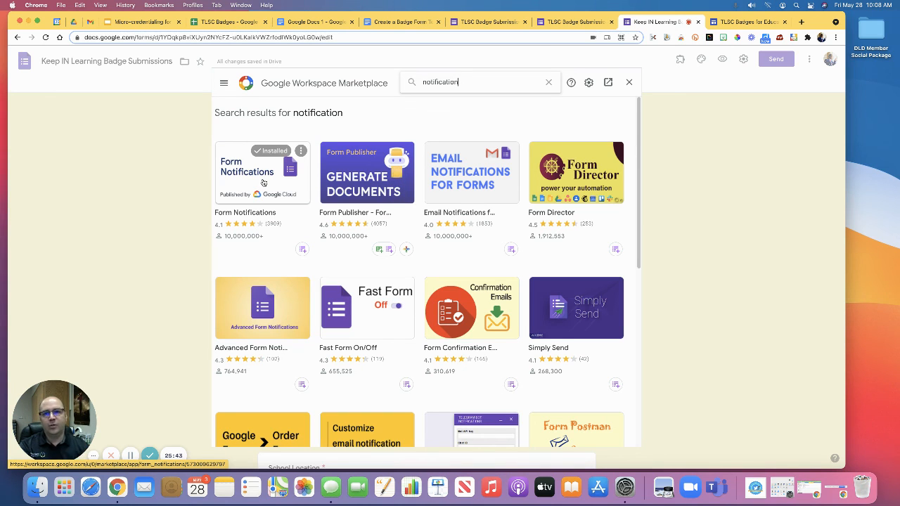
pyautogui.click(628, 83)
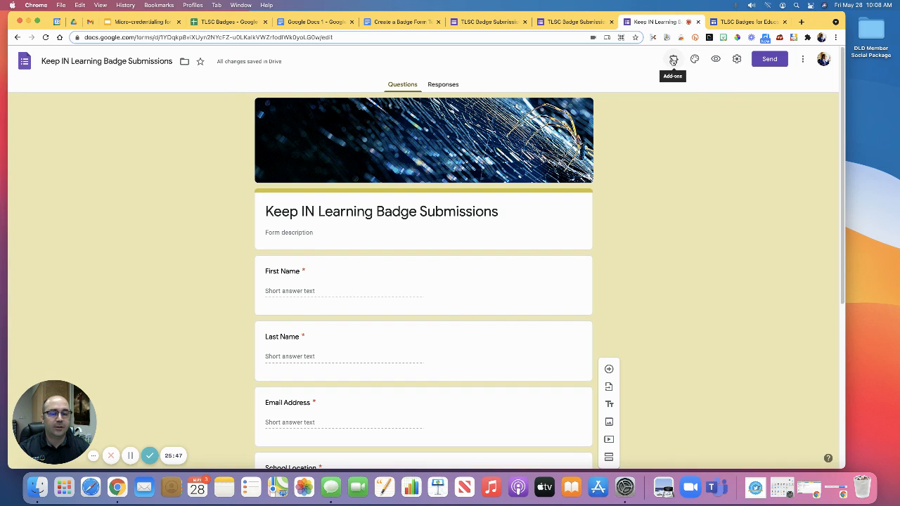
# Step: Open the Form Notifications add-on for the badge submission form and close its dialog
pyautogui.click(673, 61)
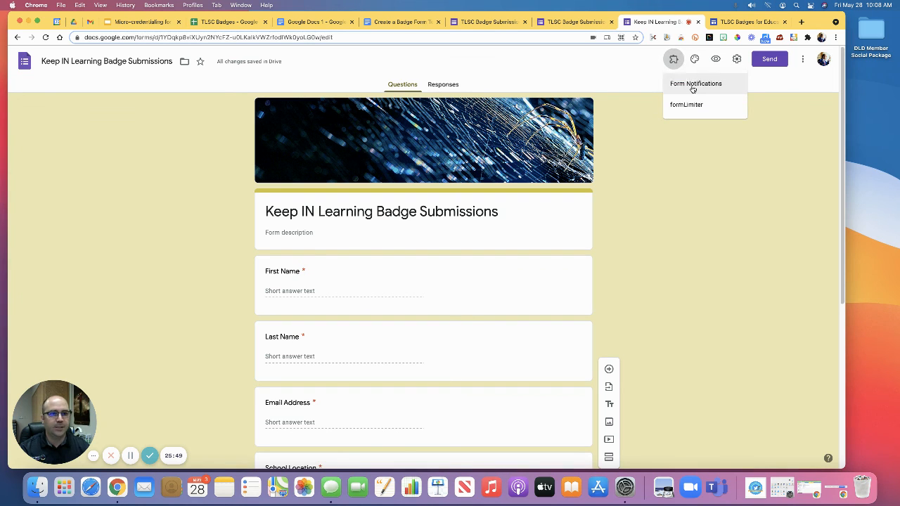
pyautogui.click(694, 85)
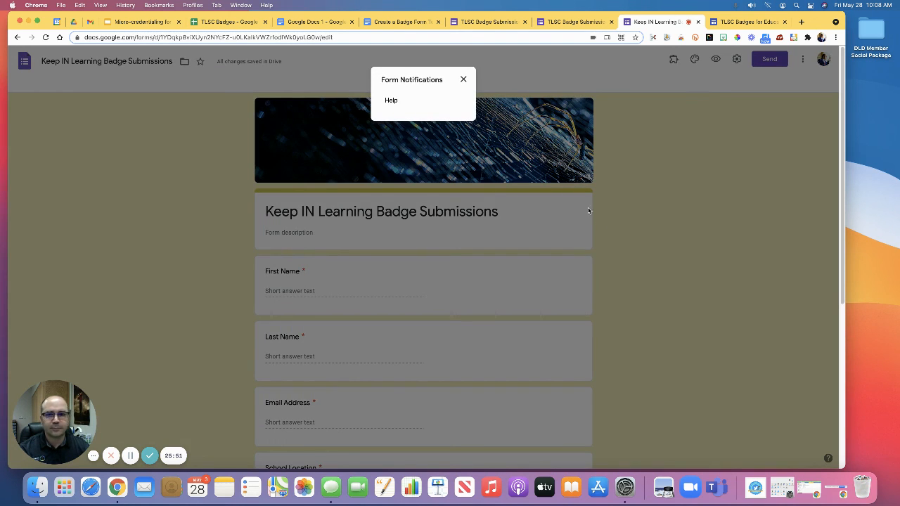
pyautogui.click(462, 79)
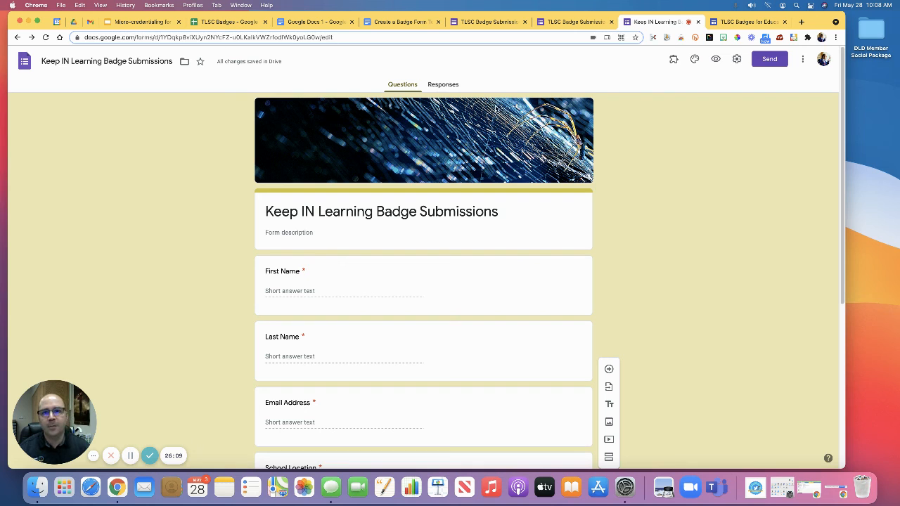
# Step: Create a new response spreadsheet for the Keep IN Learning Badge Submissions form, keeping the suggested name
pyautogui.click(443, 86)
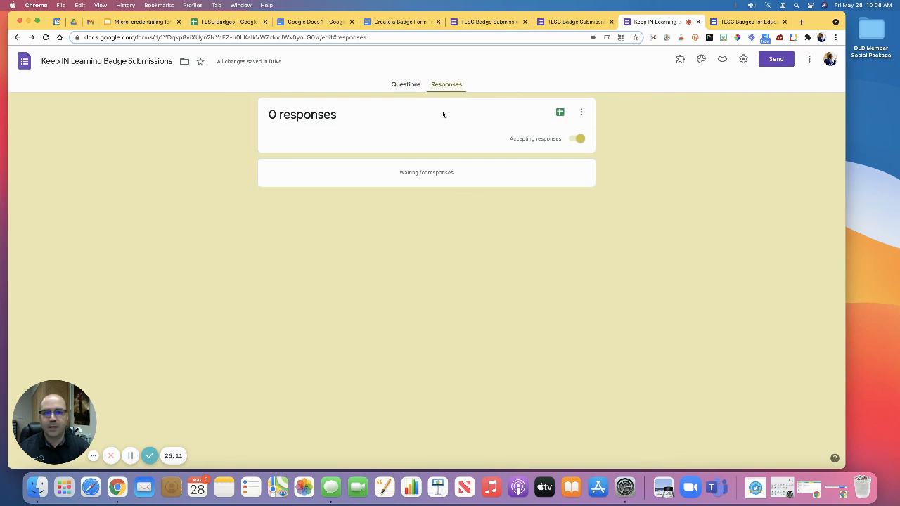
pyautogui.click(561, 113)
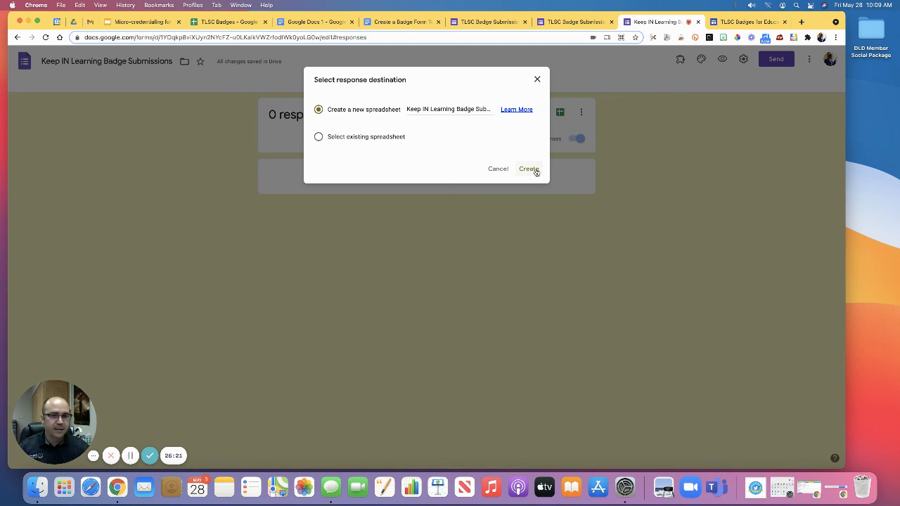
pyautogui.click(535, 171)
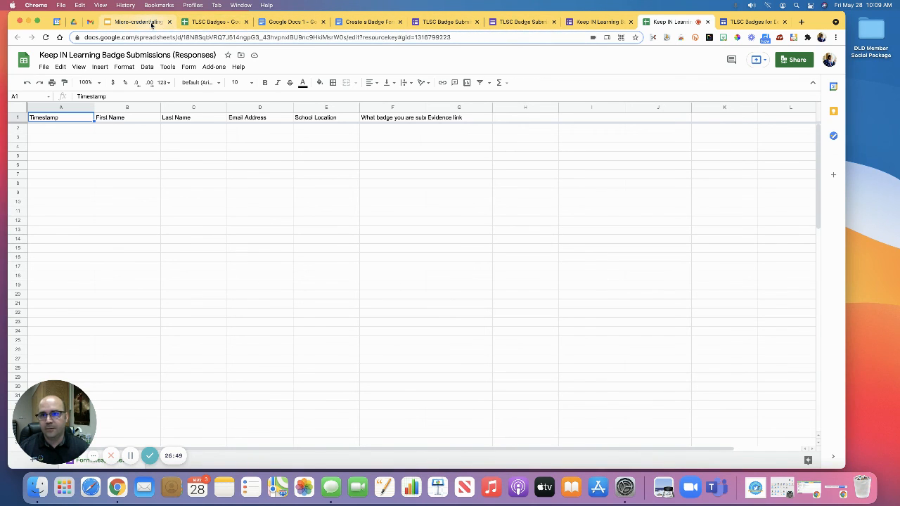
# Step: Switch to the Google Docs 1 badge document
pyautogui.click(281, 23)
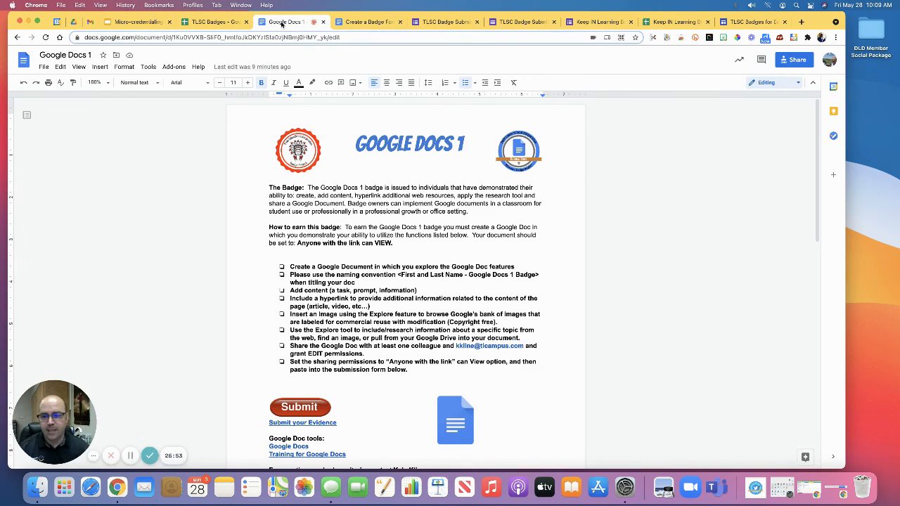